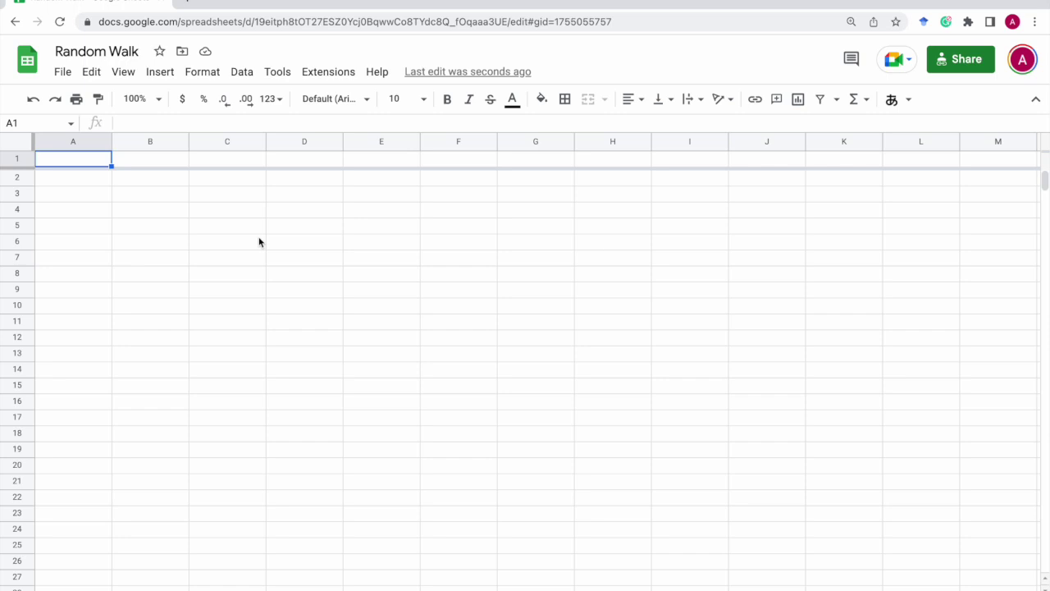
Enter the heading Parameters in cell A1.
text(Prar)
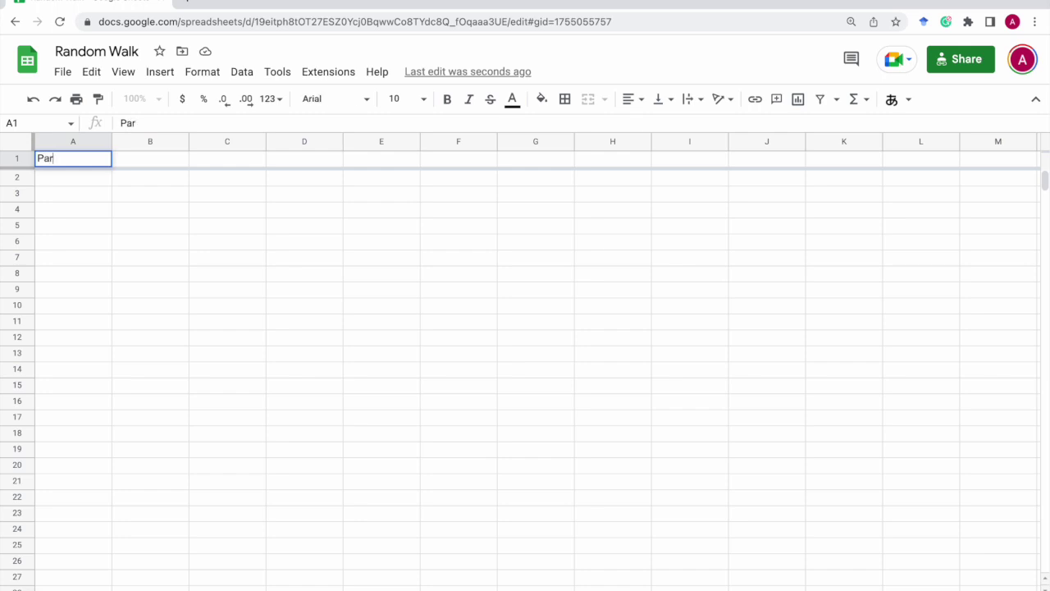
text(ameters)
key(Return)
Add the parameter delta t in A2 with the value 0.1 in B2.
key(super+equal)
key(super+equal)
key(super+equal)
key(super+equal)
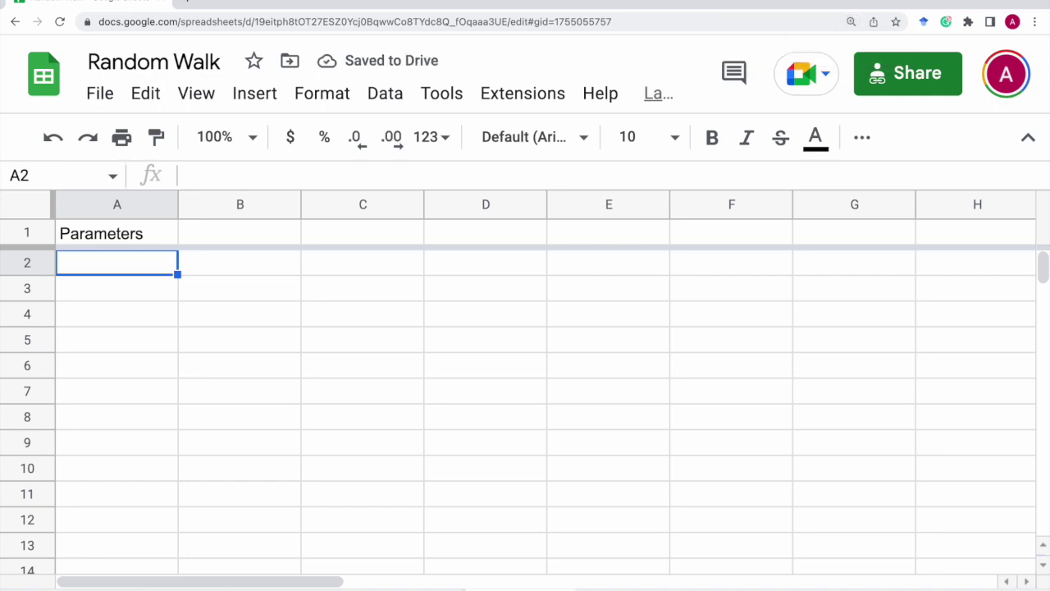
text(delta t)
key(Tab)
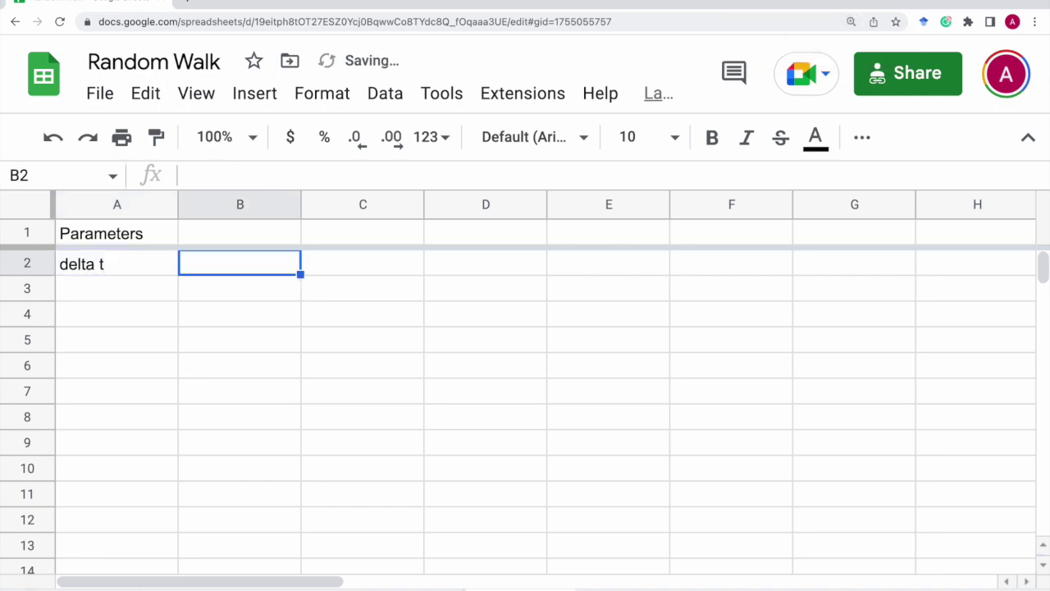
text(0.1)
key(Return)
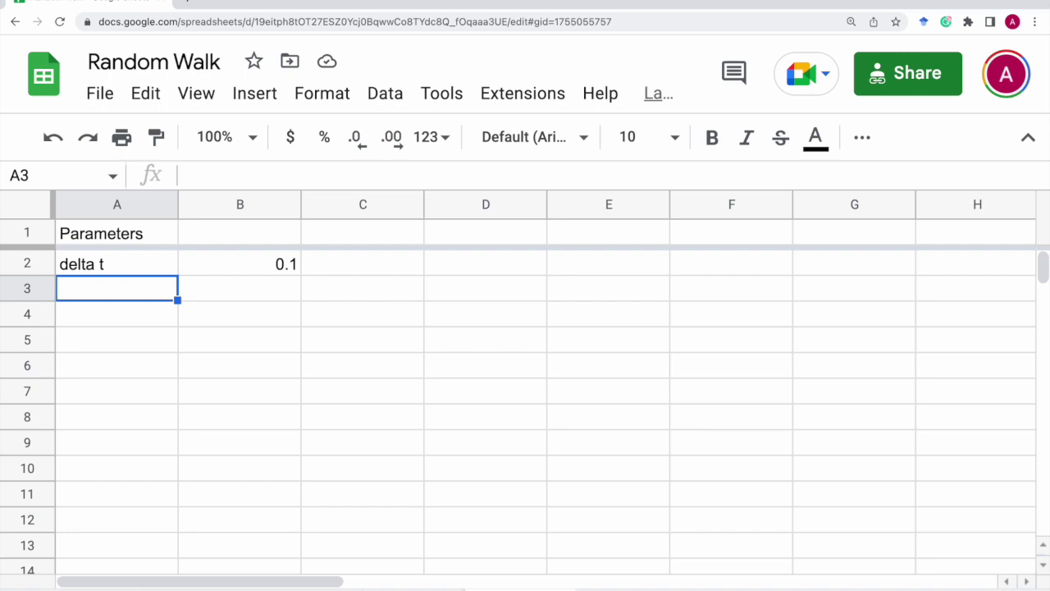
Add the parameter death rate in A3 with the value 0.01 in B3.
text(death rate)
key(Tab)
text(0)
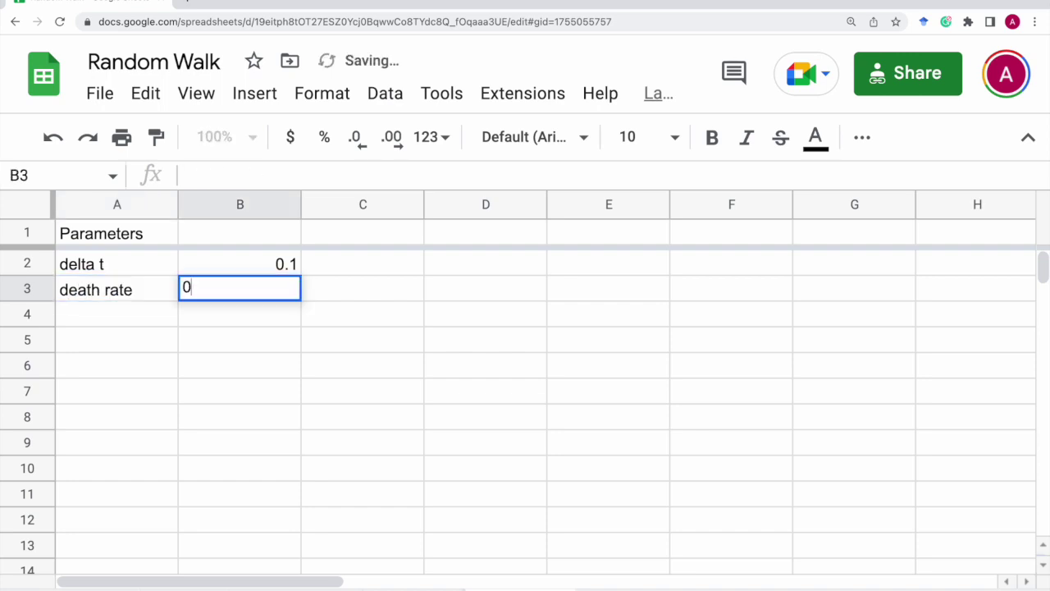
text(.0)
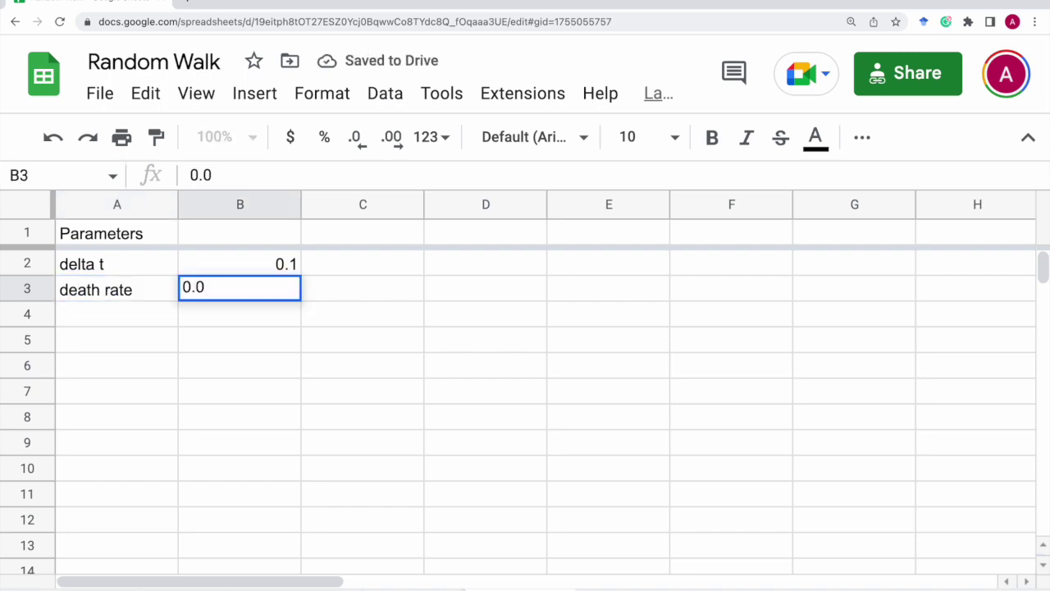
text(1)
key(Tab)
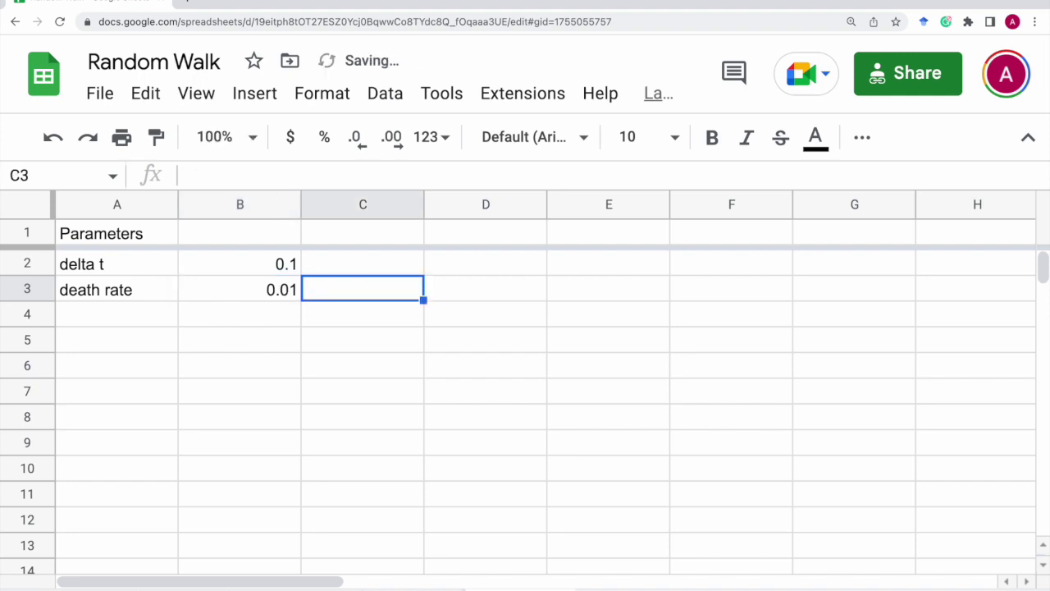
Head column C with seq and generate its numbers with =sequence(1001) in C2.
click(344, 229)
text(sequ)
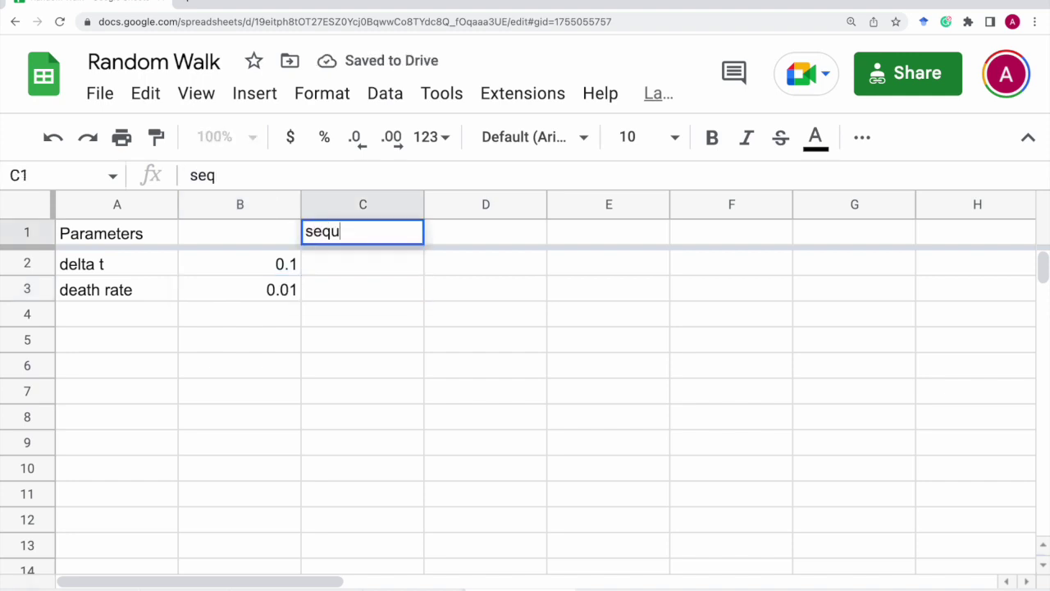
key(BackSpace)
key(Return)
text(=)
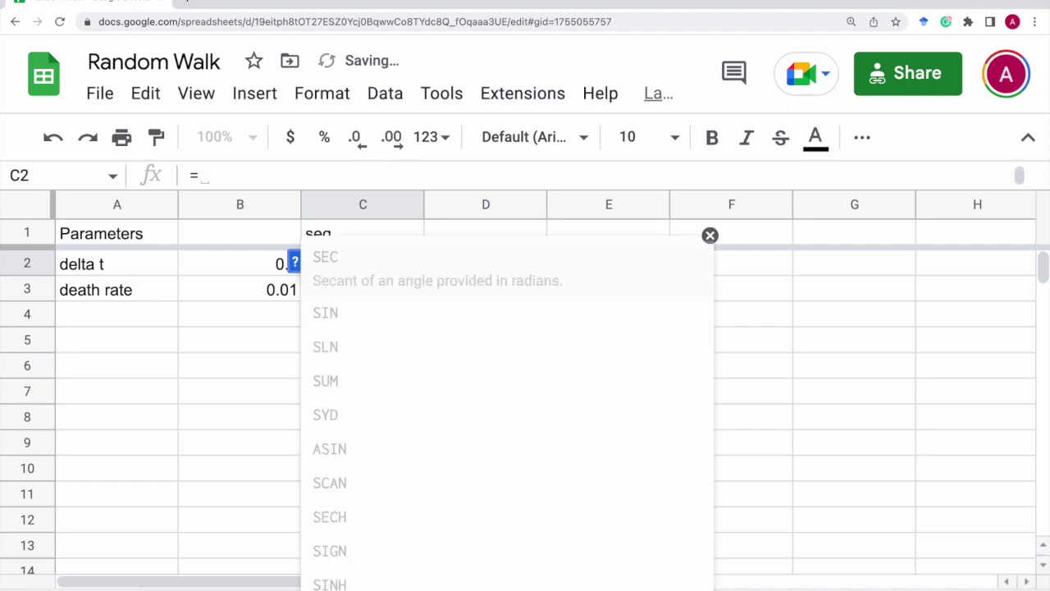
text(sequence(1001))
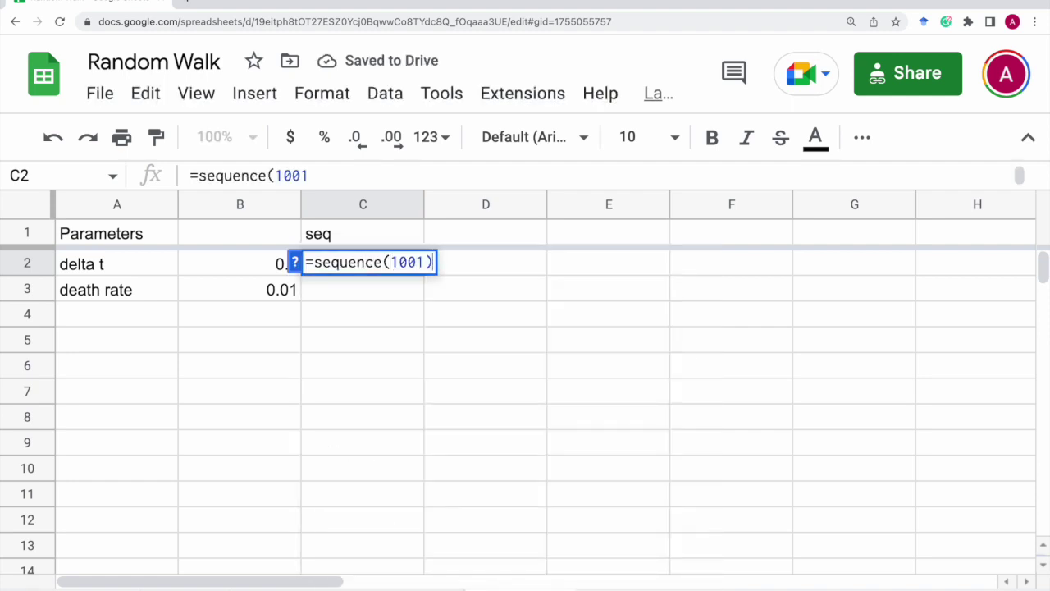
key(Return)
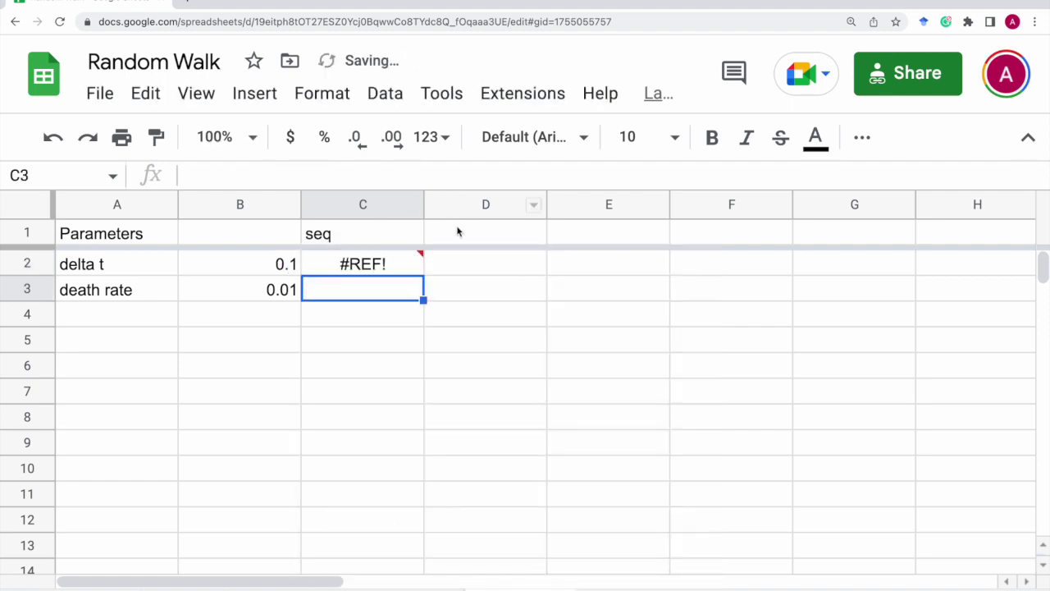
Enter the heading time in D1, beside the seq heading.
click(458, 230)
text(time)
key(Return)
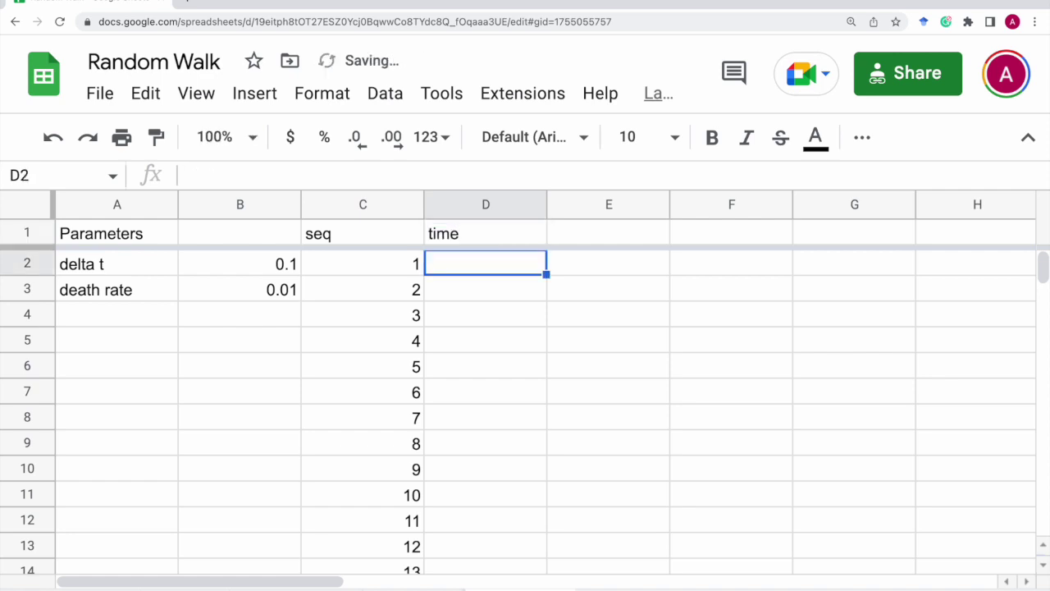
Calculate the time in D2 with =(C2-1)*$B$2 and accept the suggested autofill for the rest of the column.
text(=()
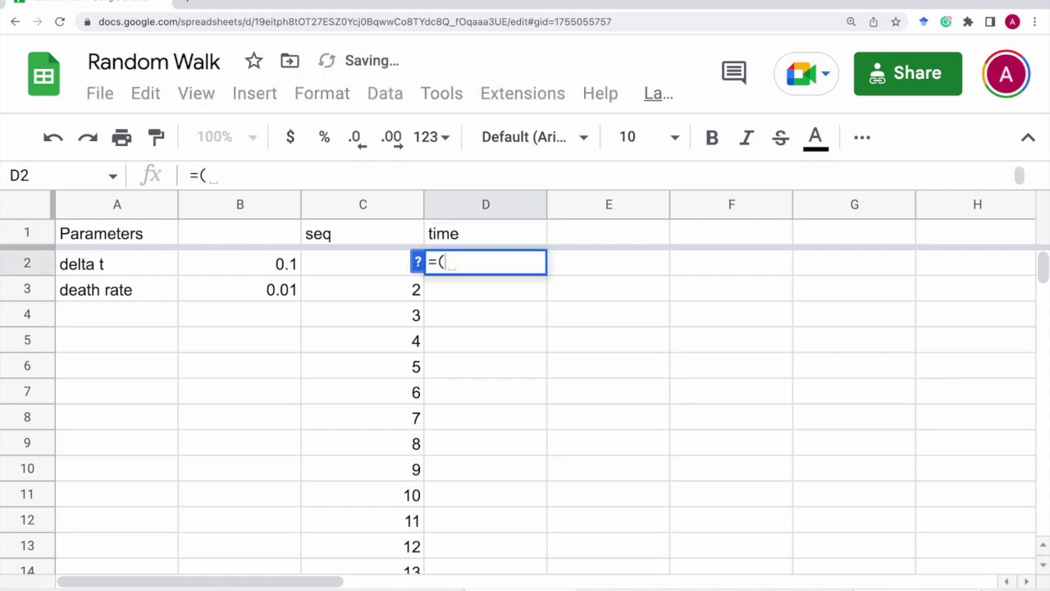
text(C2-1)
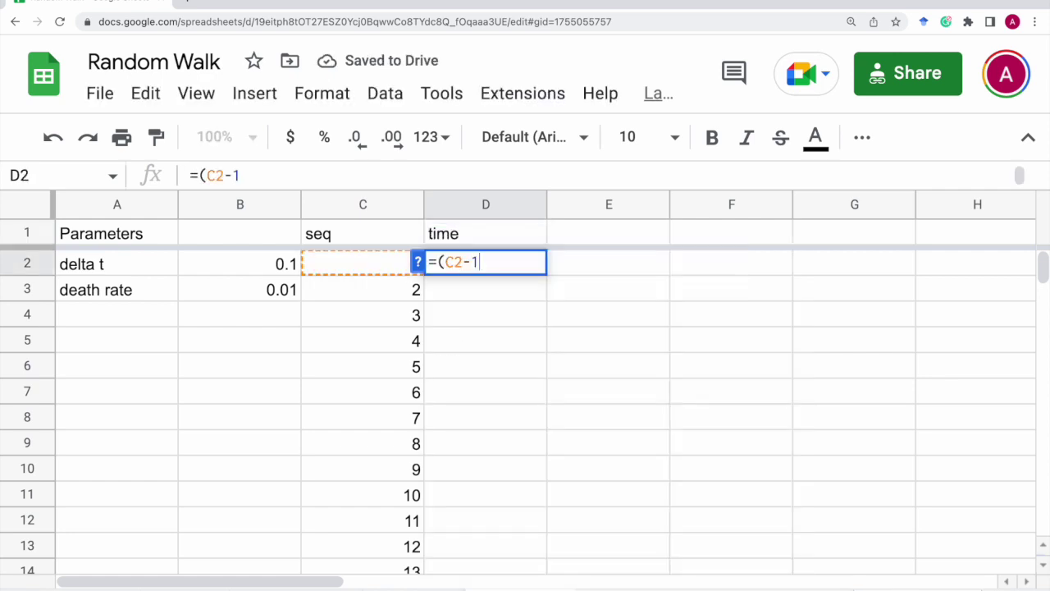
text()*$)
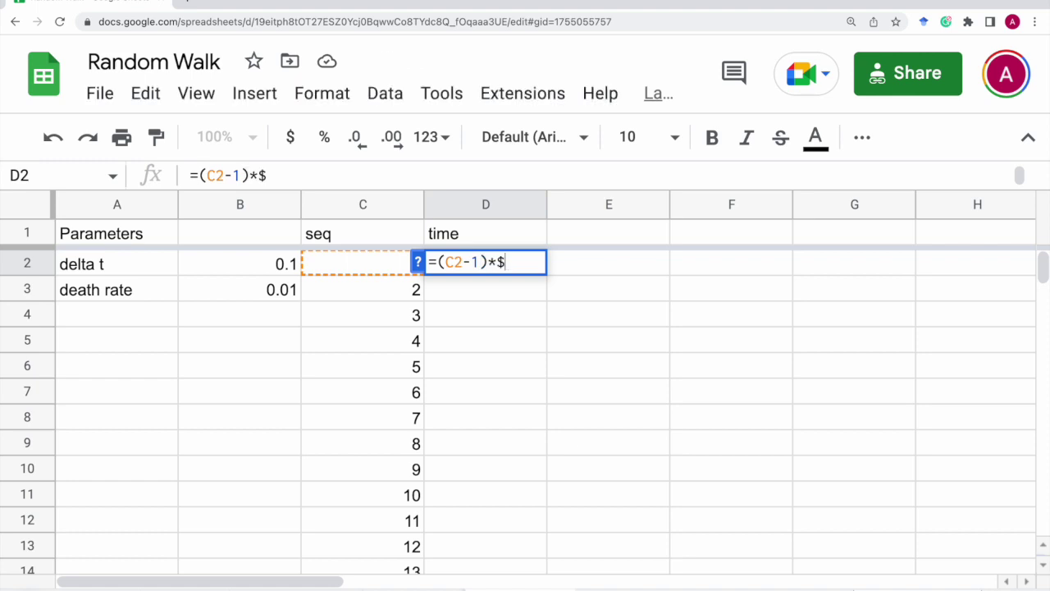
text(DB)
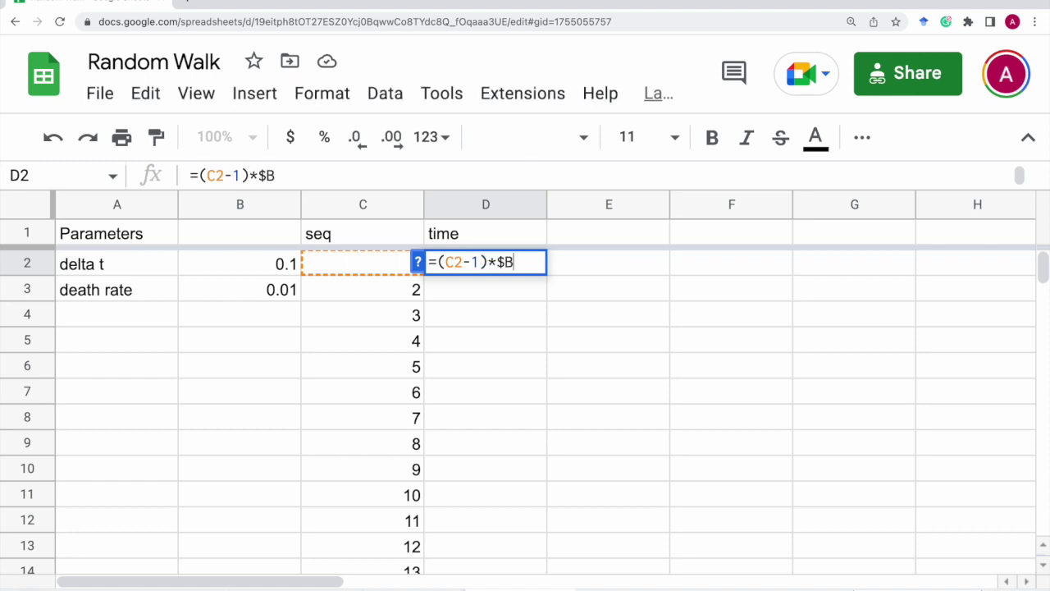
text($2)
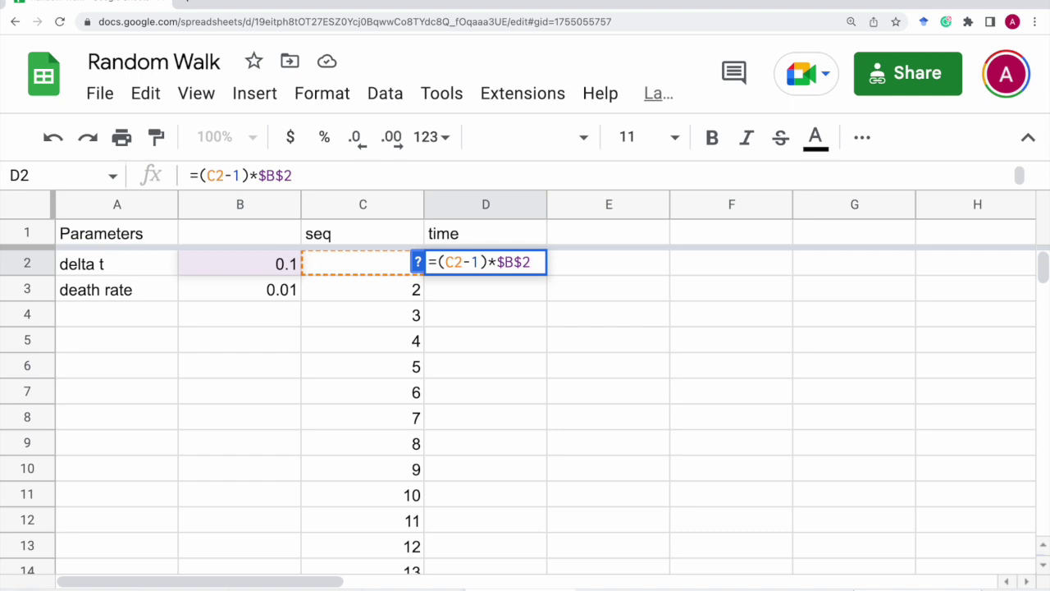
key(Return)
click(579, 445)
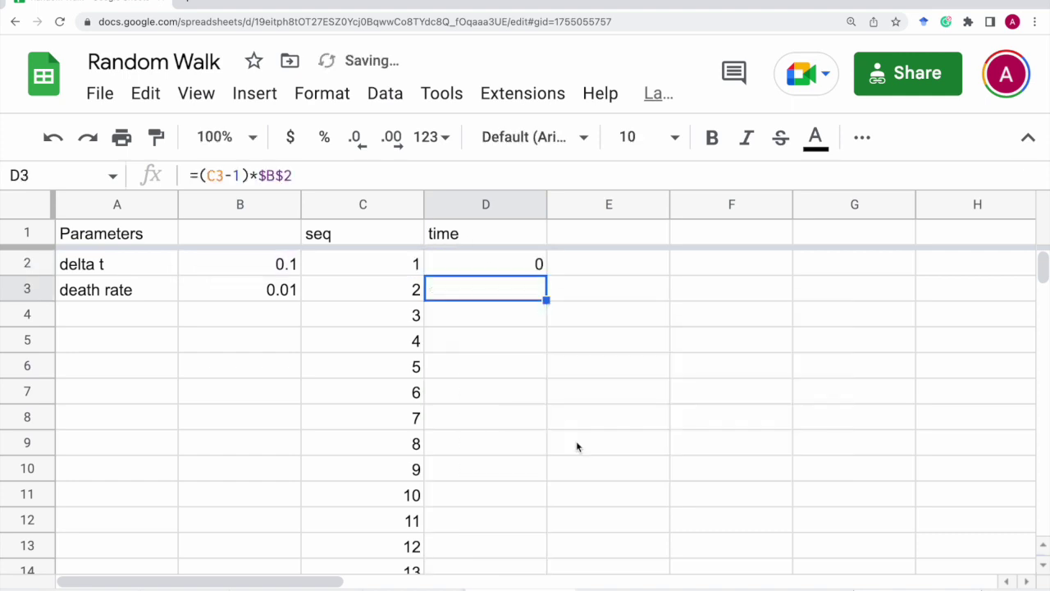
Head column E with N(t) and set the starting population in E2 to 100.
click(590, 237)
text(N(t))
key(Return)
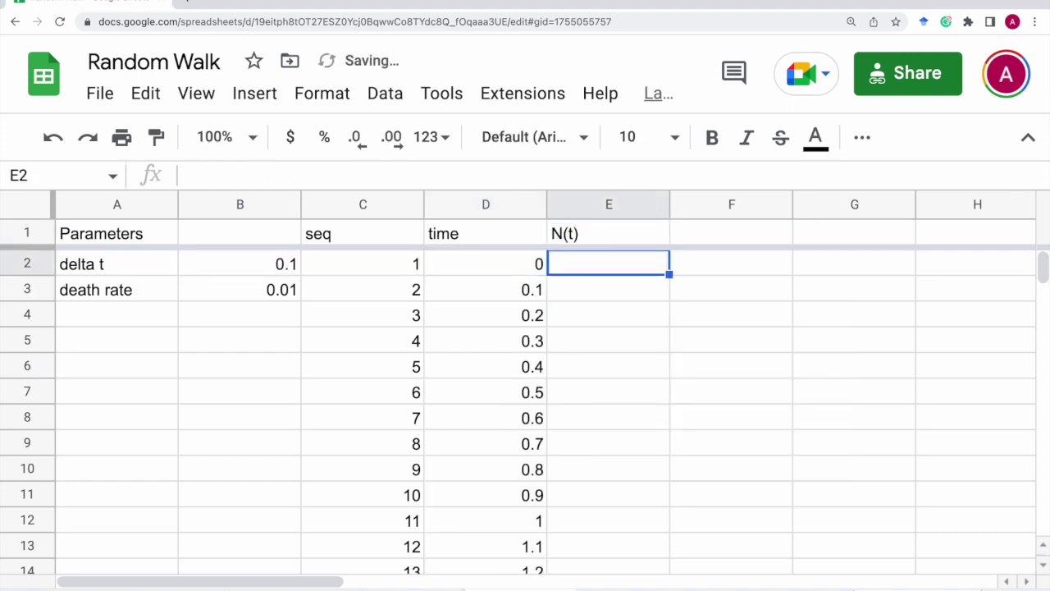
text(100)
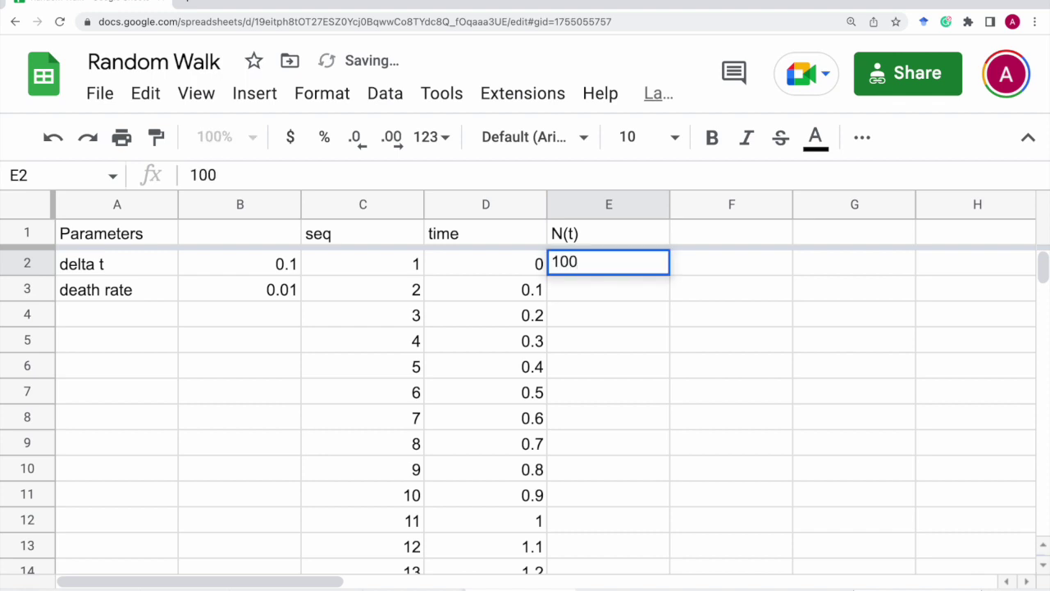
key(Tab)
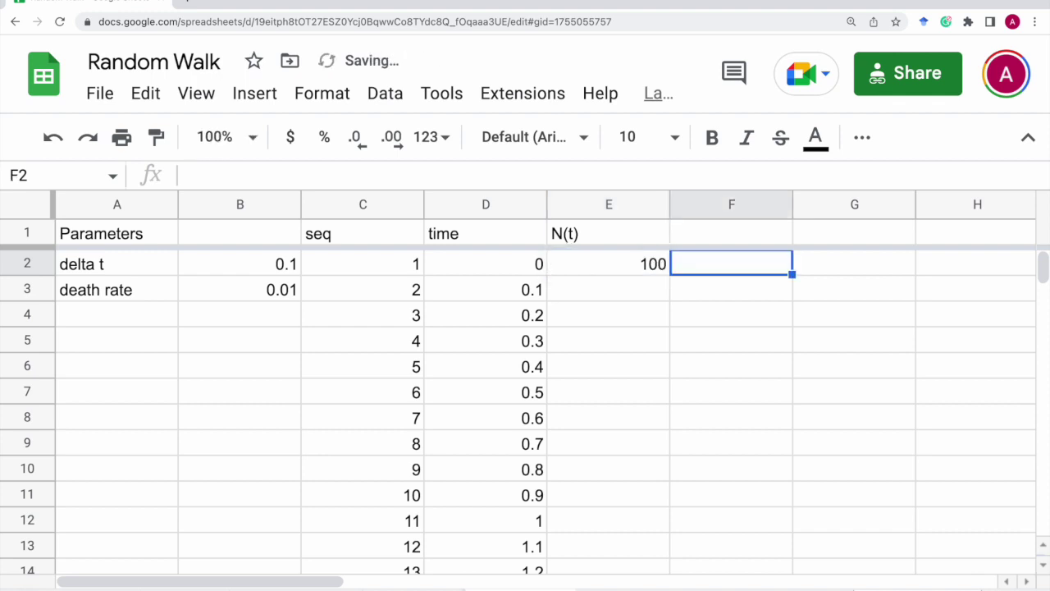
click(622, 267)
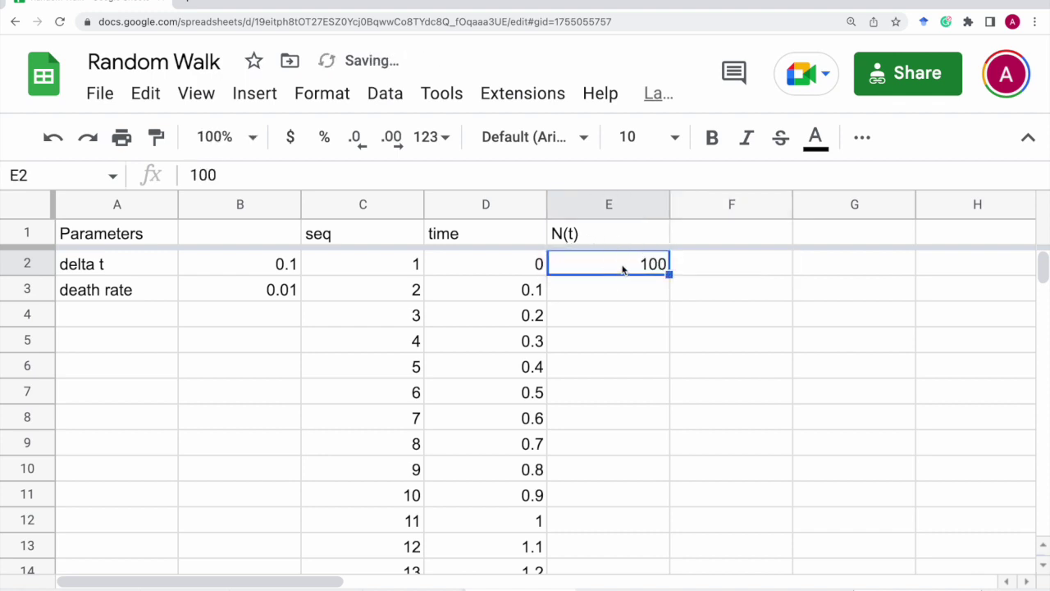
Enter the heading Prob death in F1, beside the N(t) heading.
click(735, 236)
text(P)
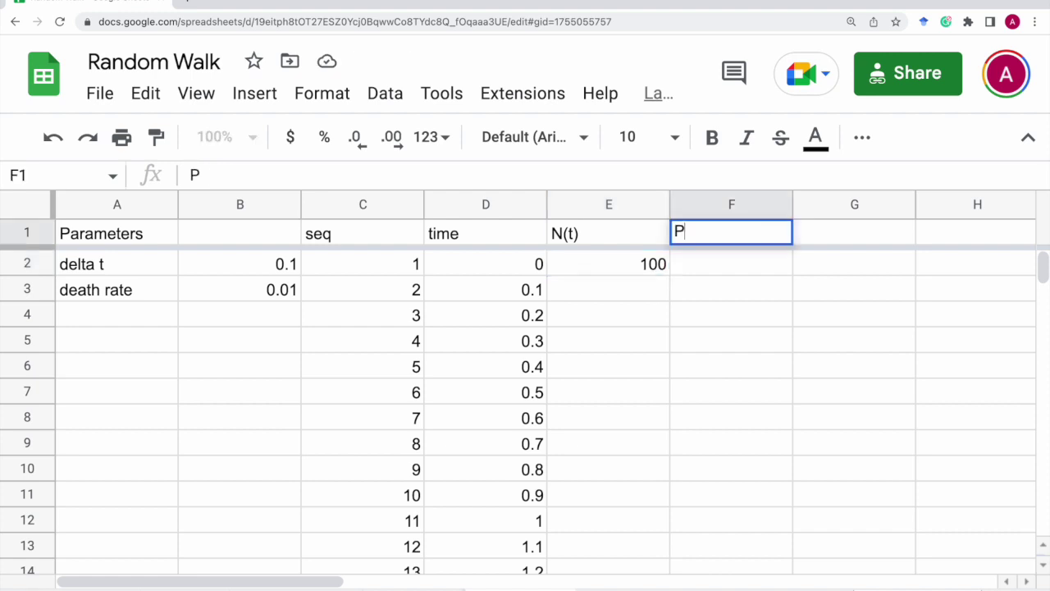
text(rob )
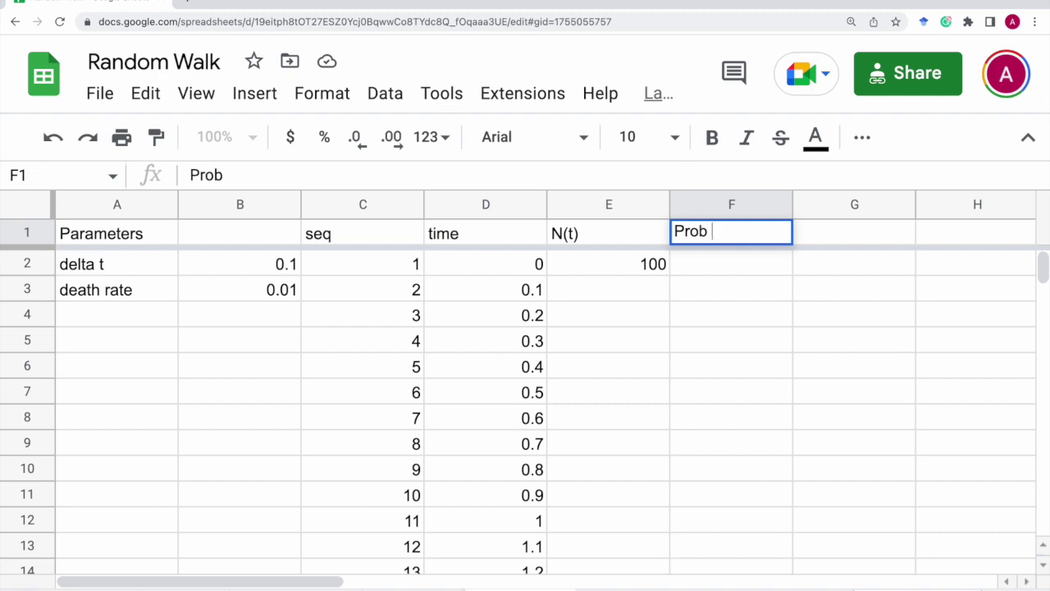
text(death)
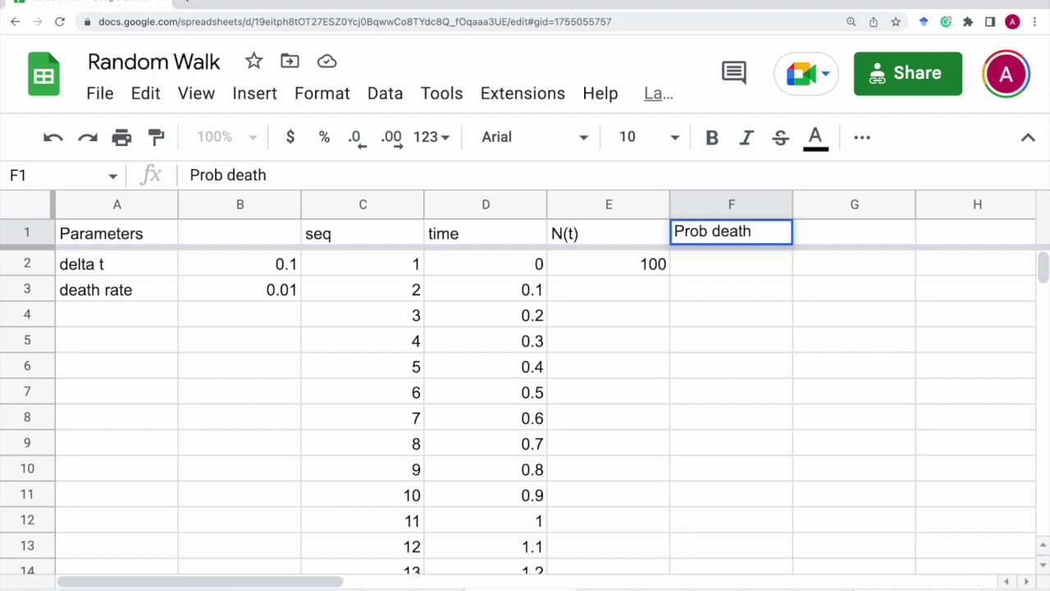
key(Return)
Calculate the death probability for the second time point in F3 with =1-exp(-$B$3*$B$2*$E2).
click(731, 289)
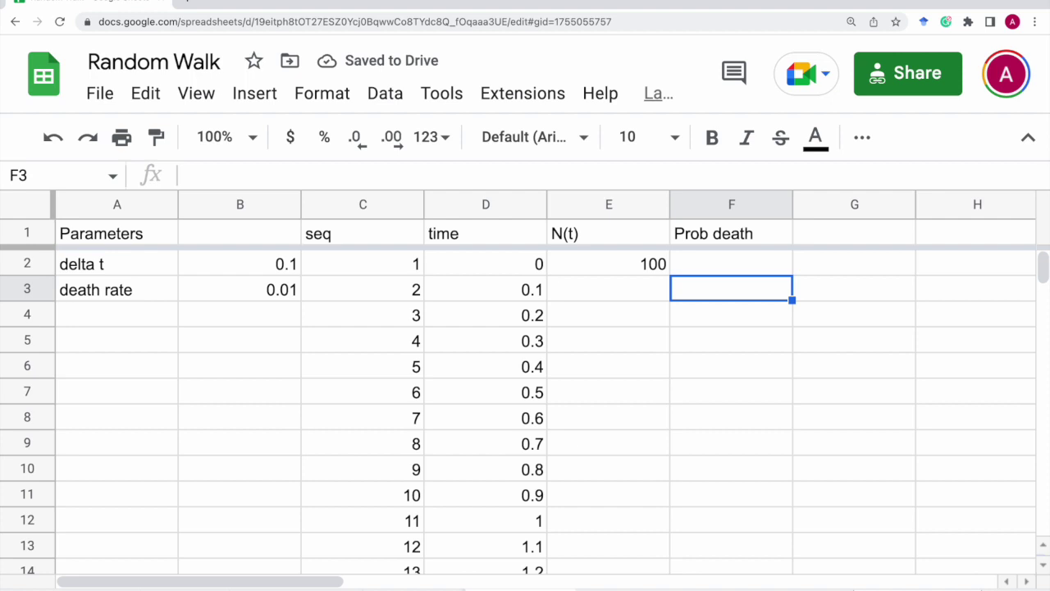
text(=1 -)
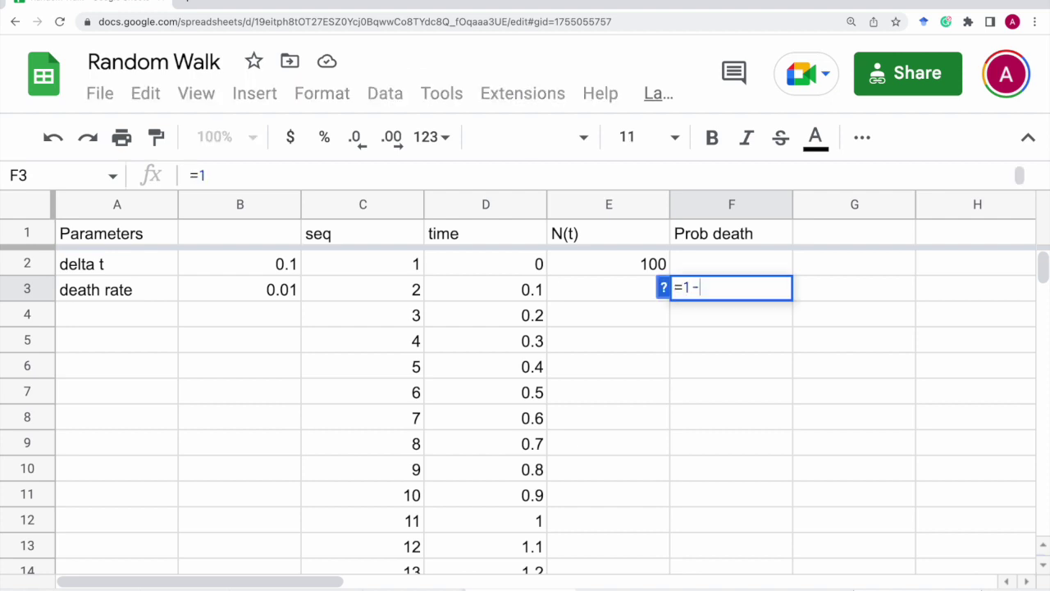
text( exp(-)
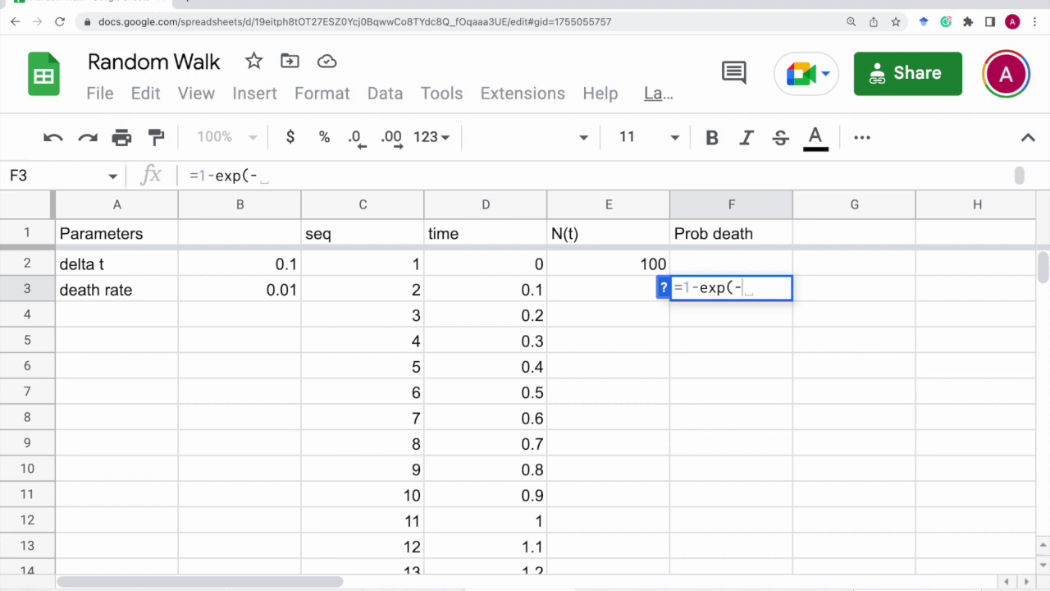
text($B)
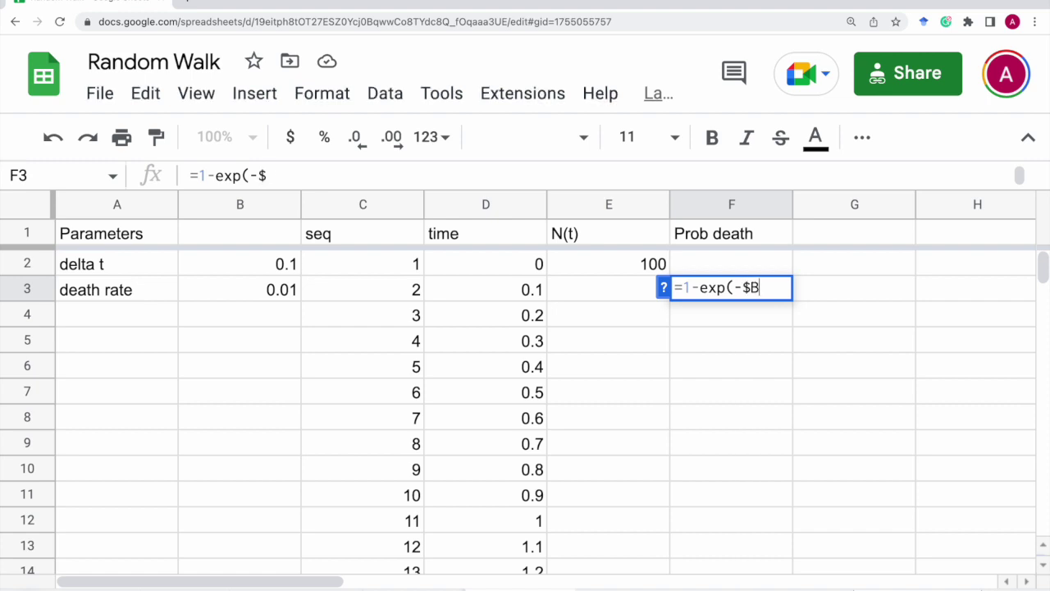
text($3*$)
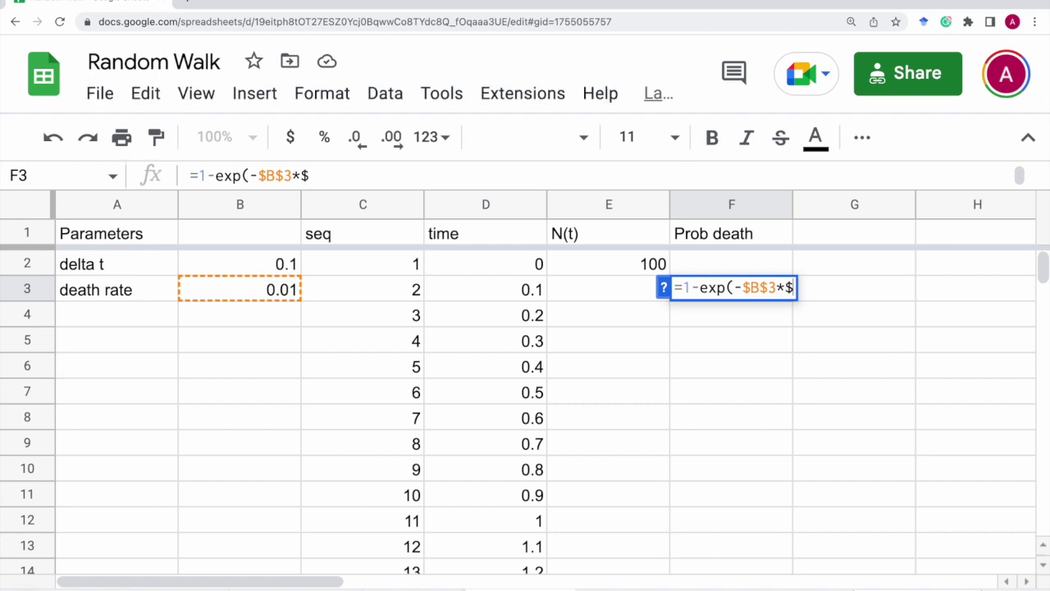
text(B$2*)
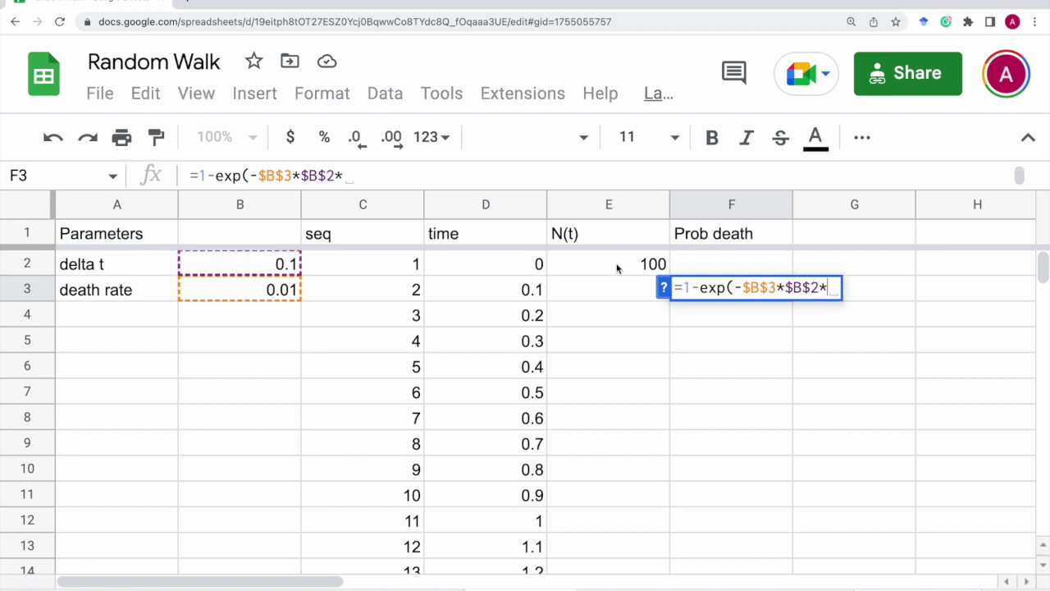
text($E)
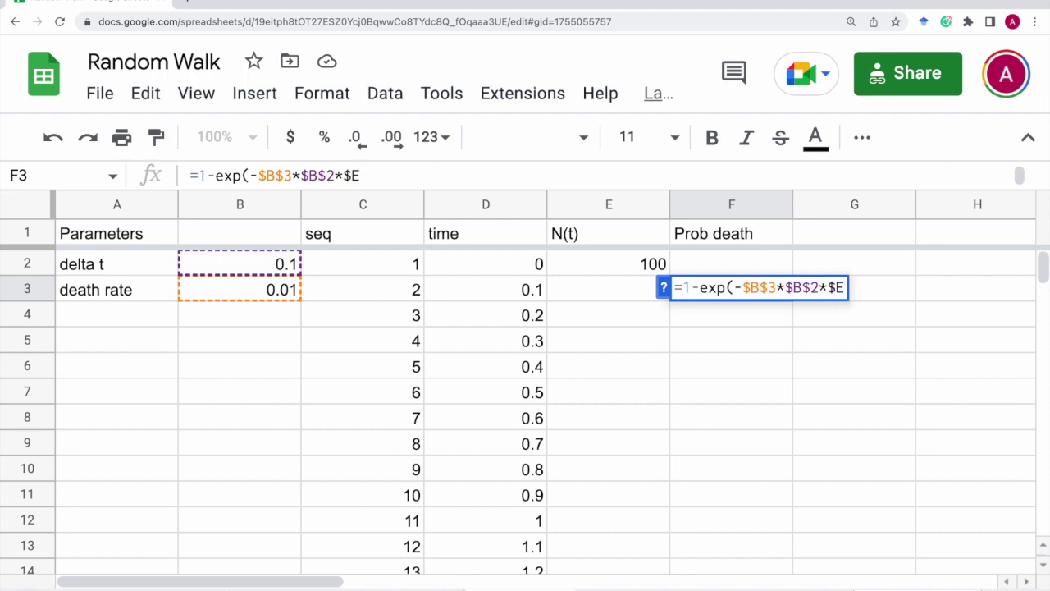
text(2))
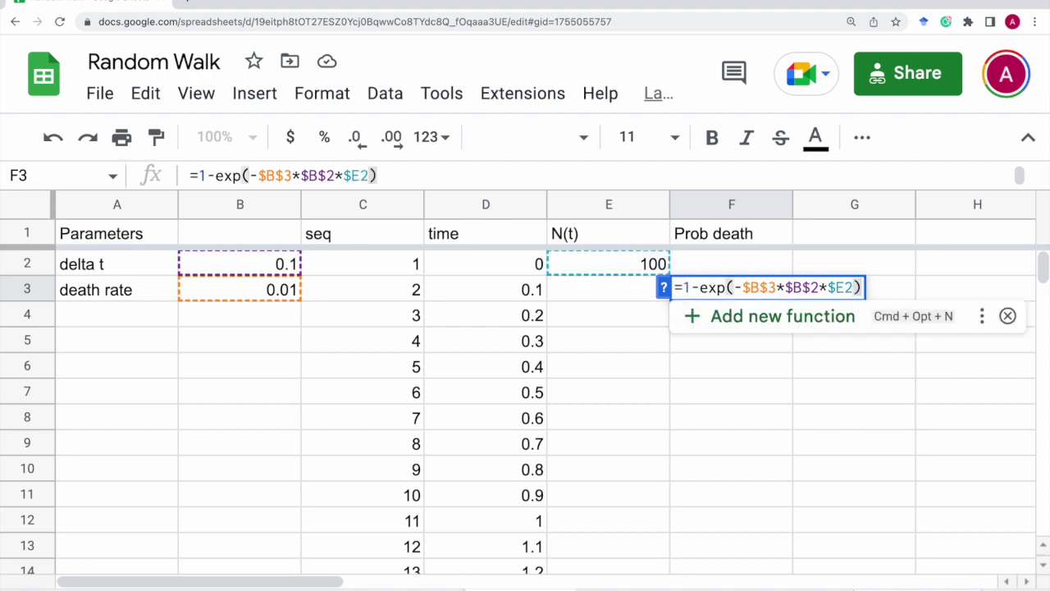
key(Return)
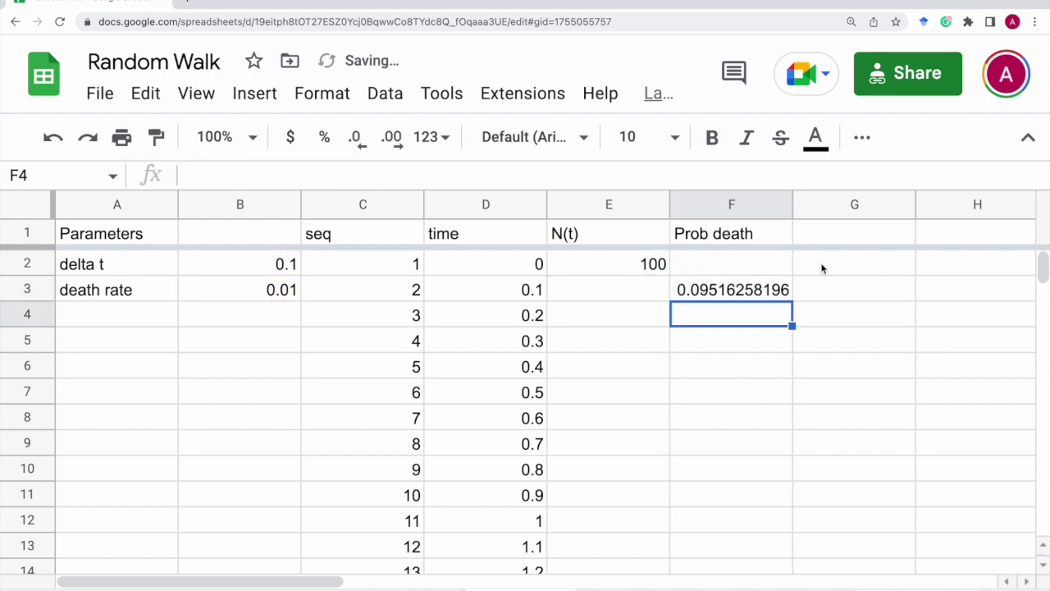
Enter the heading decrement in G1, beside the Prob death heading.
click(829, 237)
text(d)
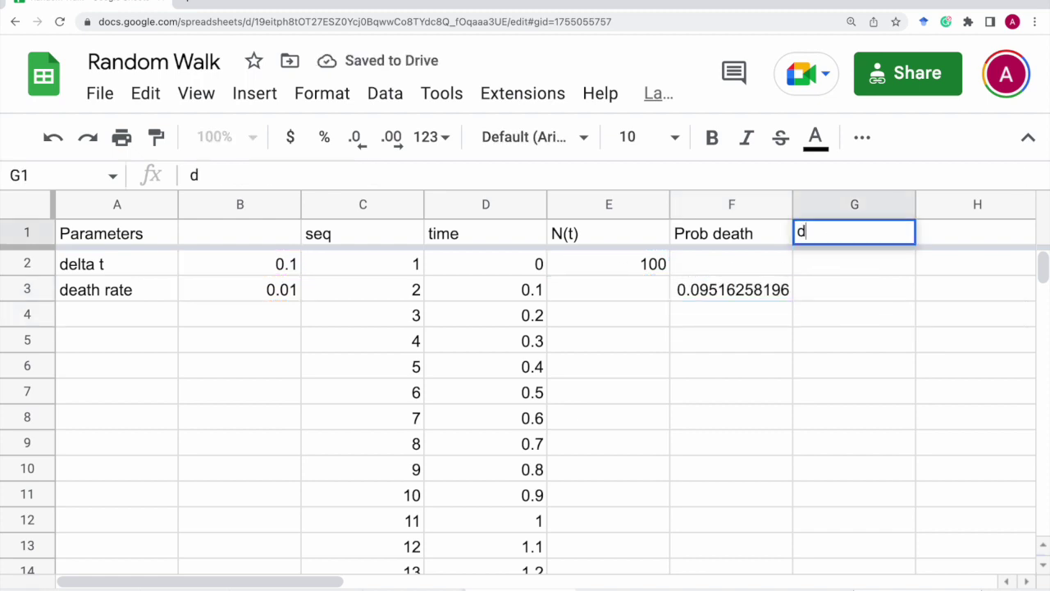
text(ecrement)
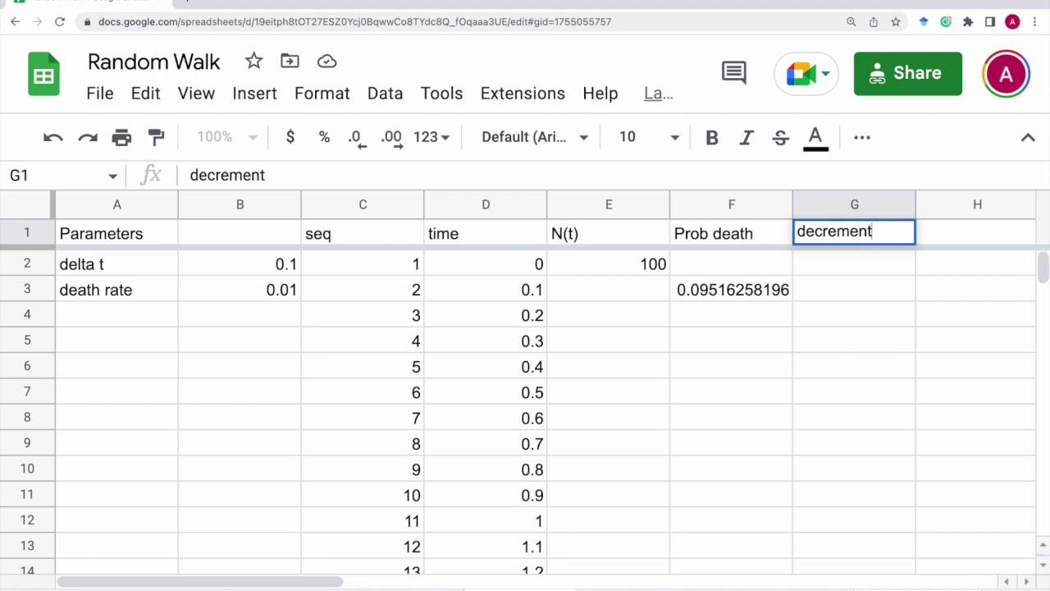
key(Return)
Calculate the random decrement for the second time point in G3 with =if(rand()<$F3,-1,0).
key(Return)
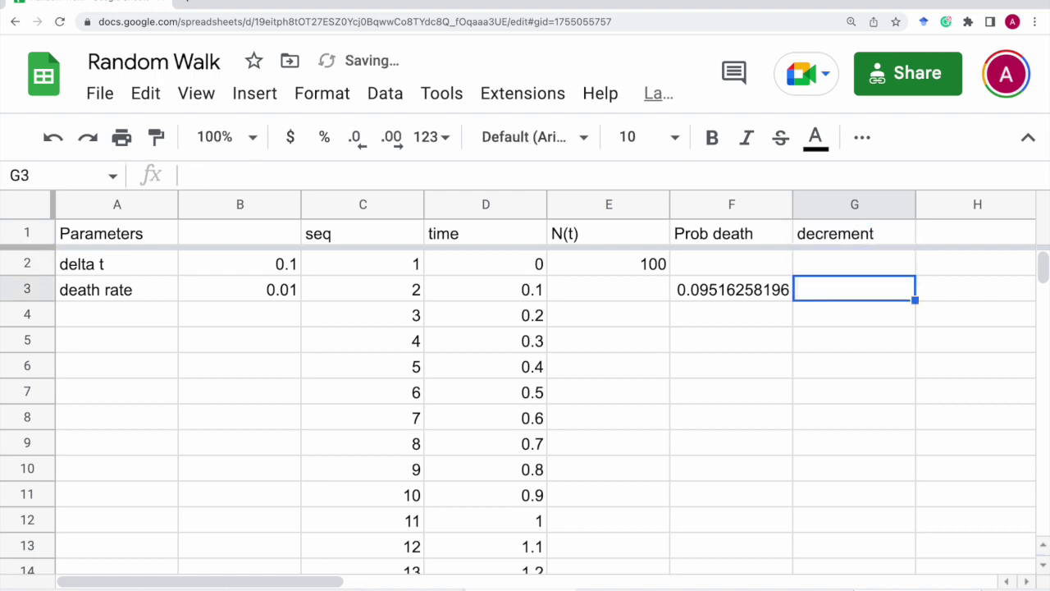
text(=)
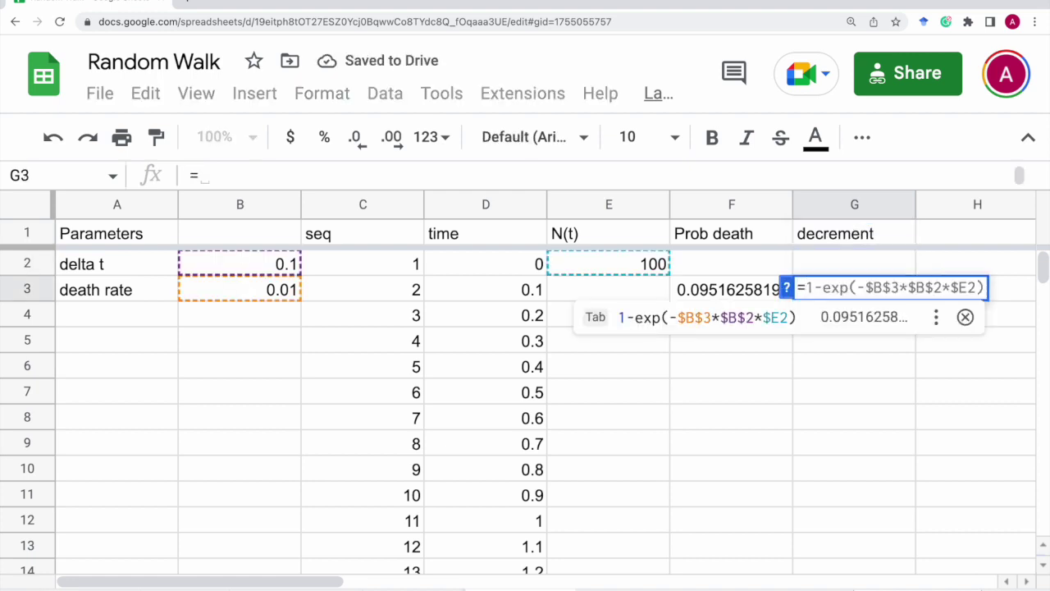
text(if()
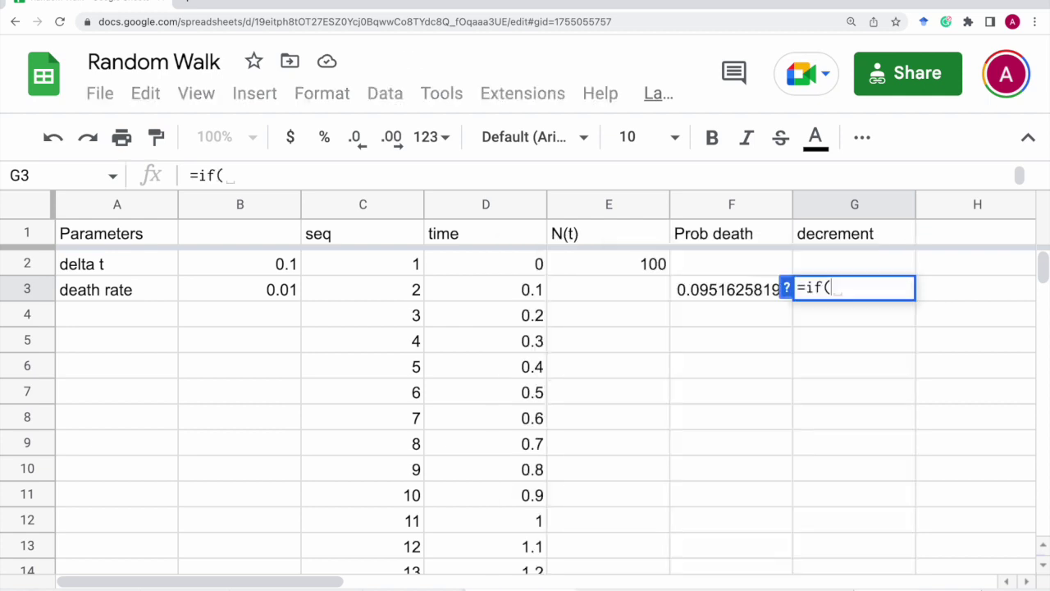
text(ran)
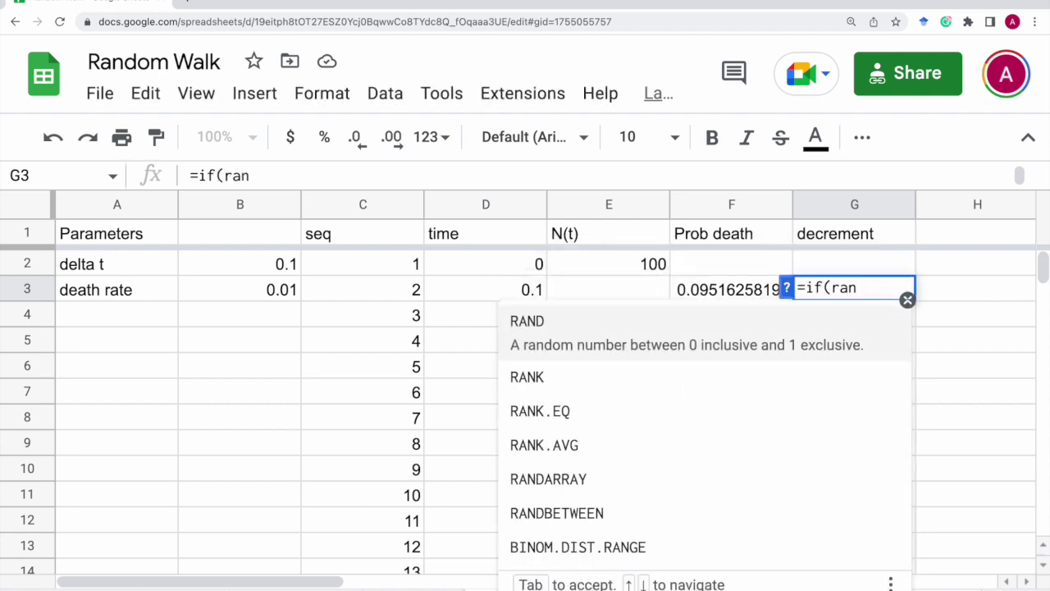
text(d()<)
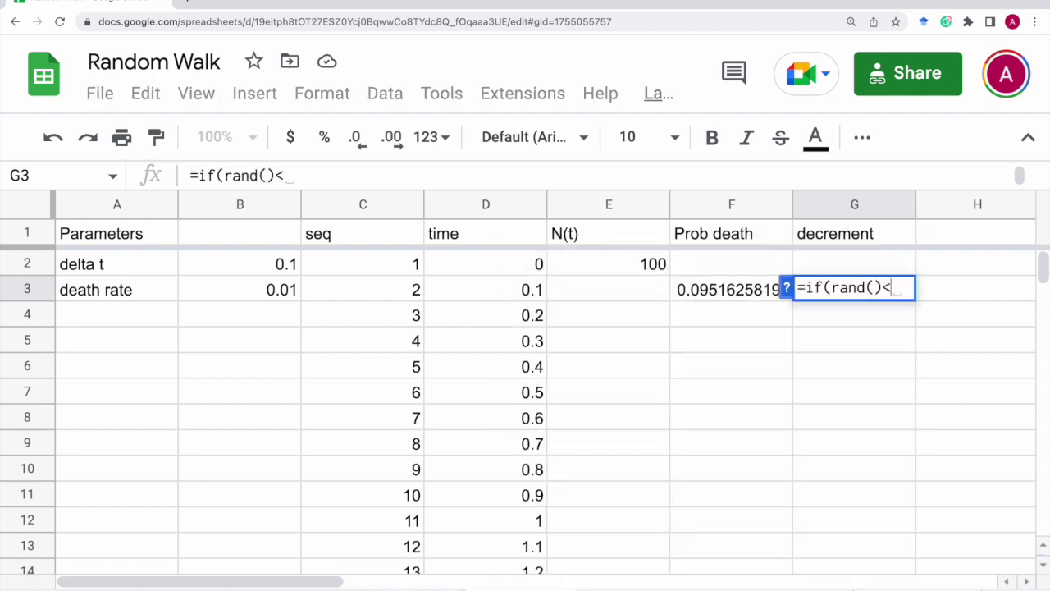
text($F3)
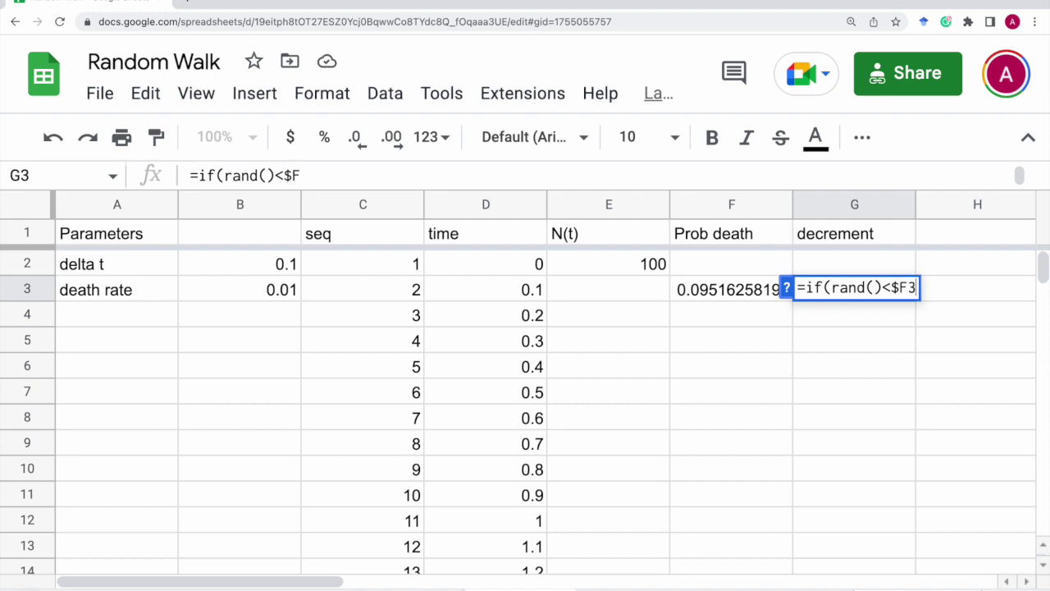
text(,)
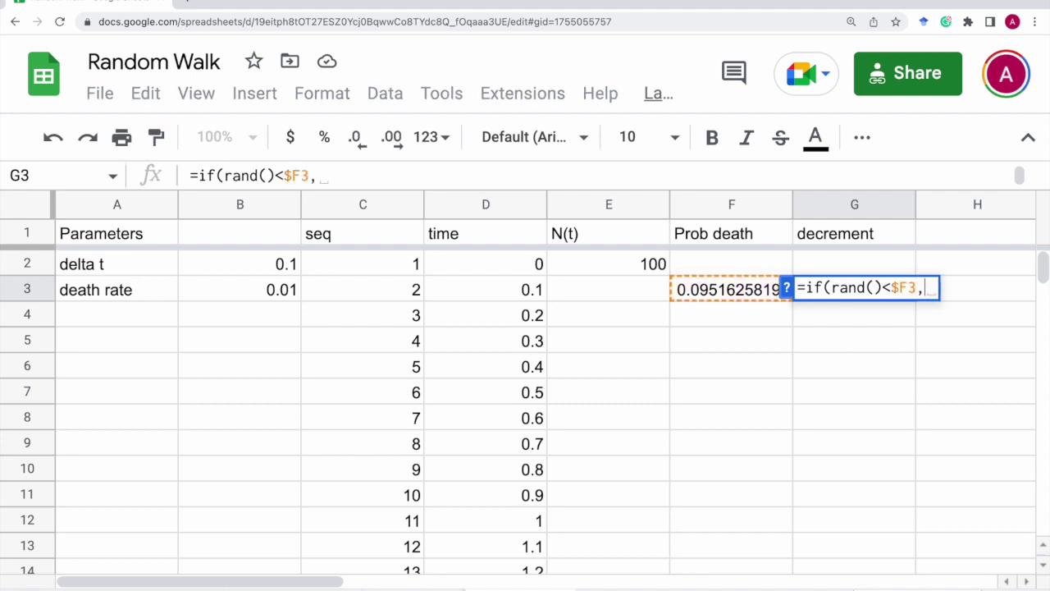
text(-)
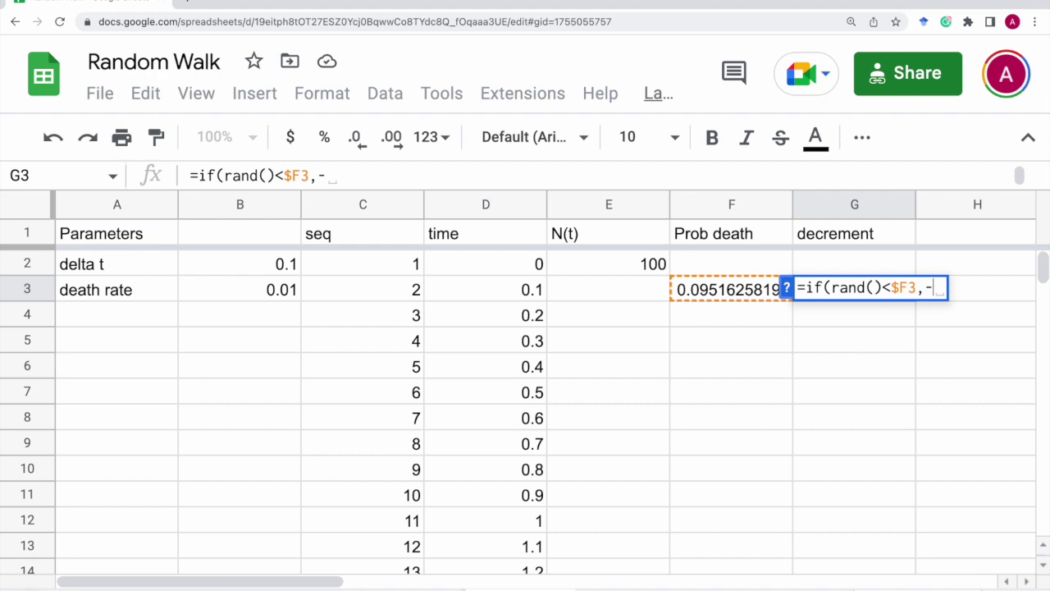
text(1,)
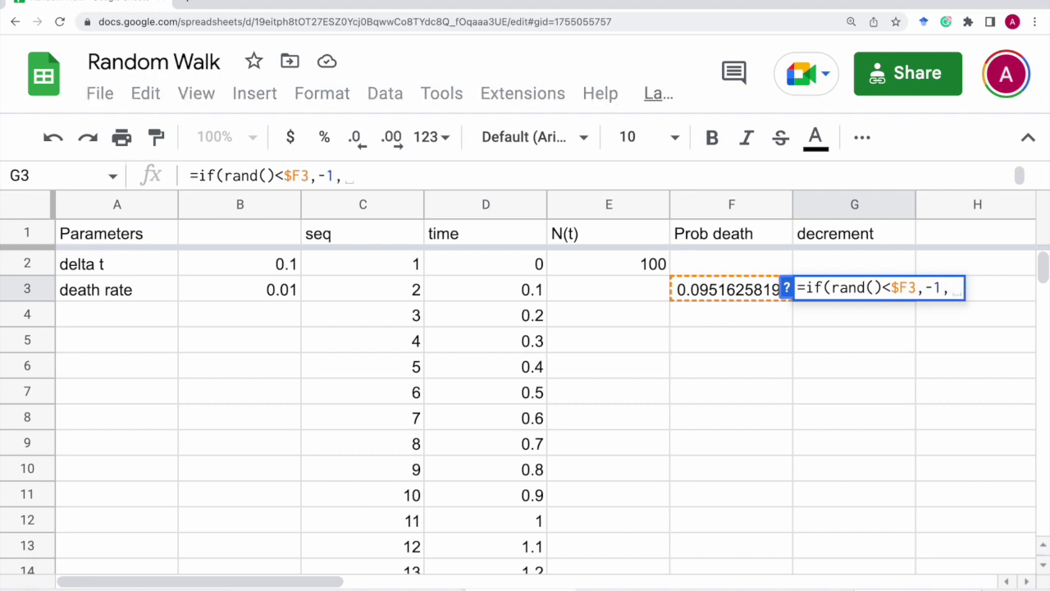
text(0))
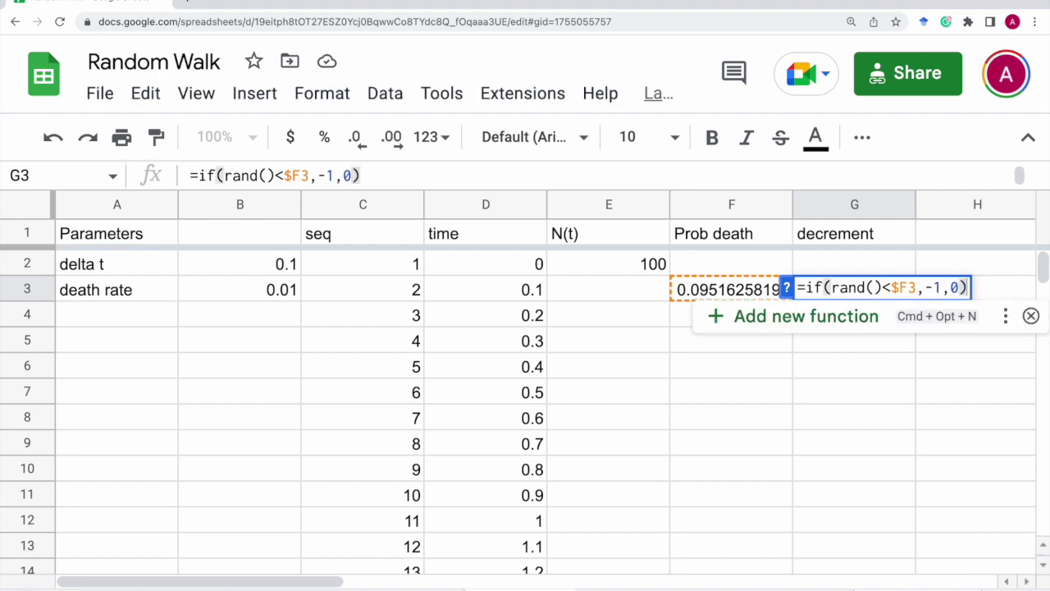
key(Return)
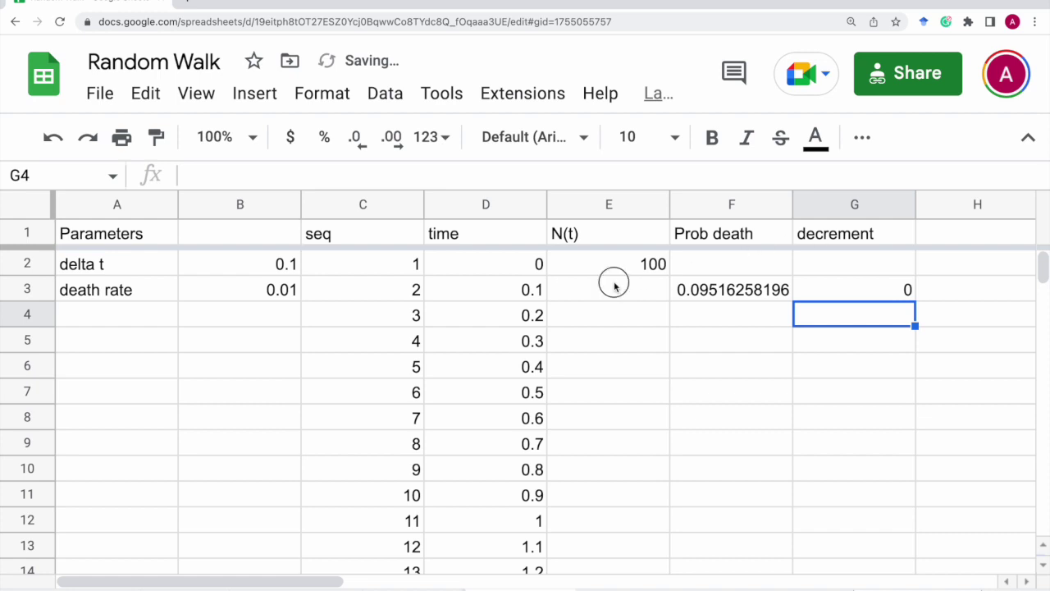
Calculate the population in E3 with =E2+G3 and accept the suggested autofill for the rest of the N(t) column.
click(615, 285)
text(=)
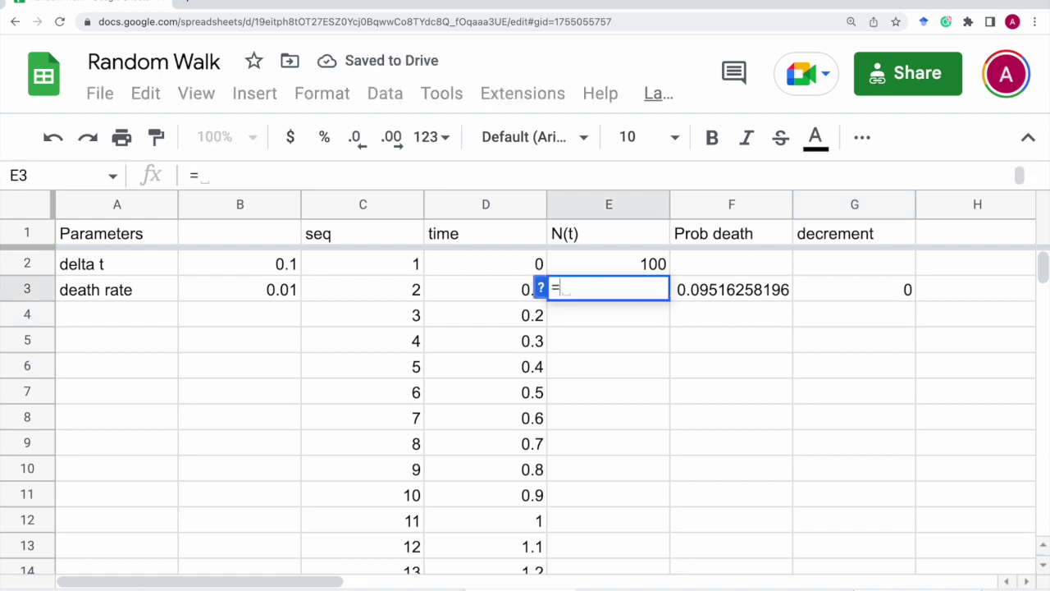
click(645, 267)
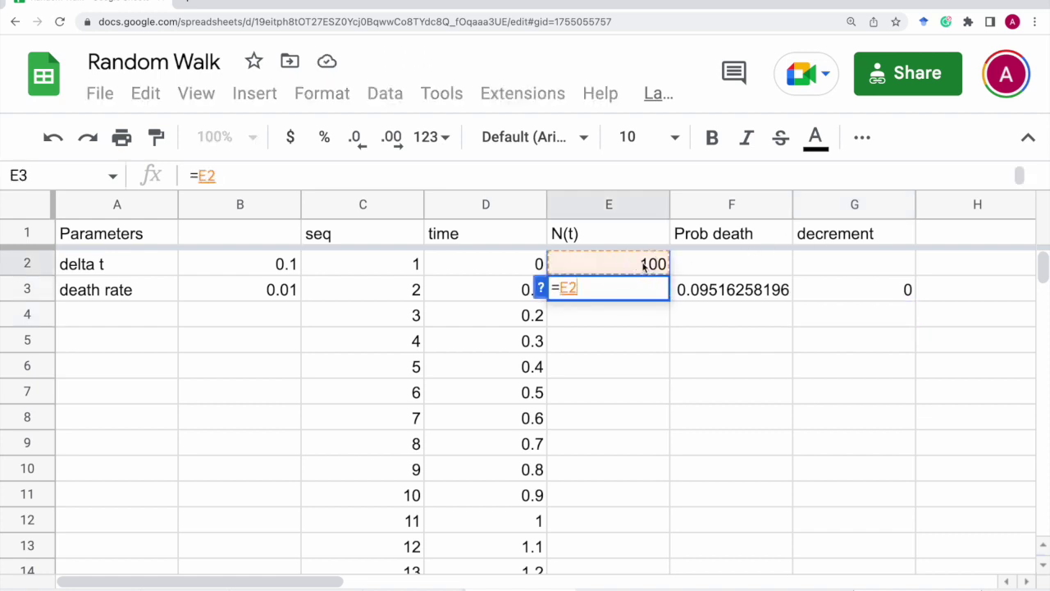
text(+)
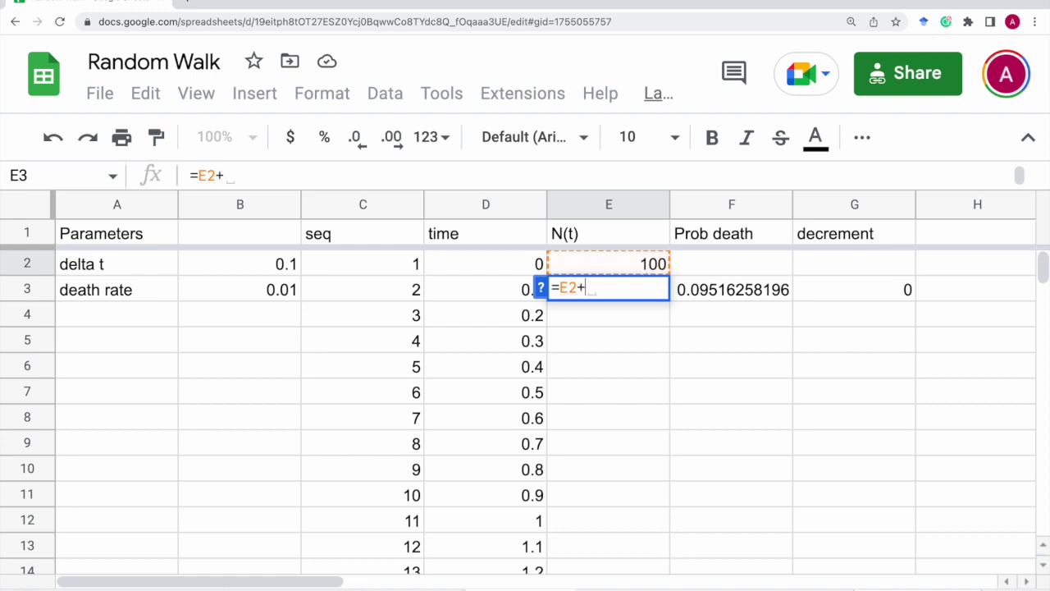
click(849, 292)
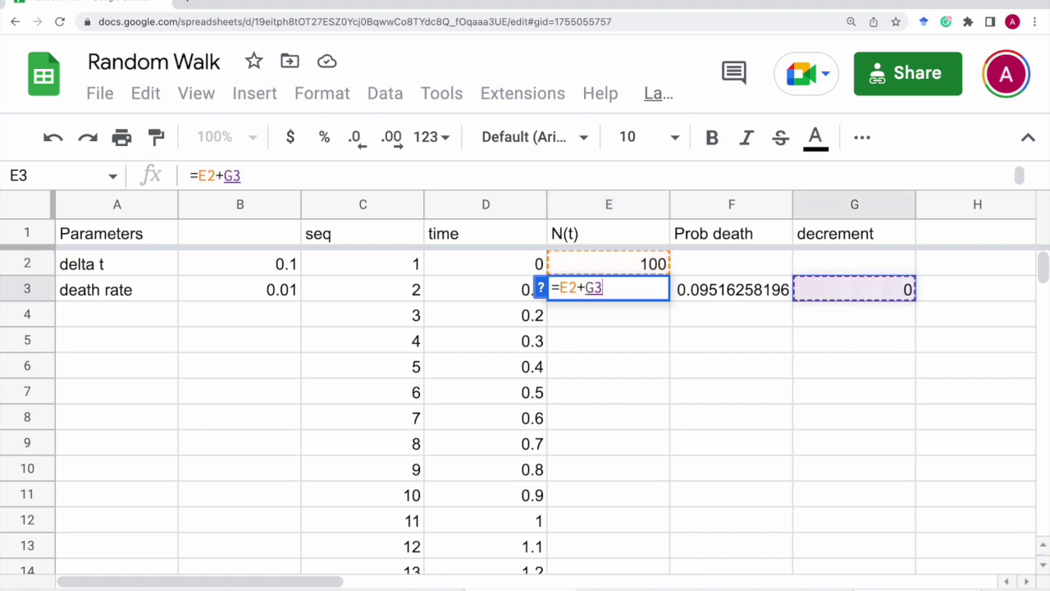
key(Return)
click(698, 471)
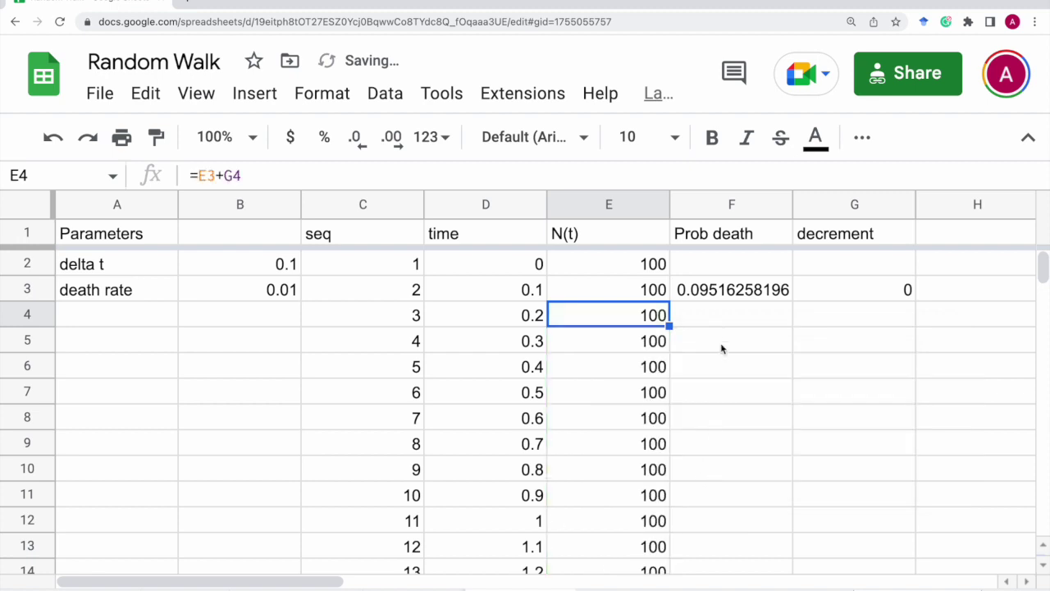
Copy the Prob death and decrement formulas from F3:G3 down through row 1002, the last simulated time point.
click(726, 292)
shift+click(869, 286)
key(ctrl+c)
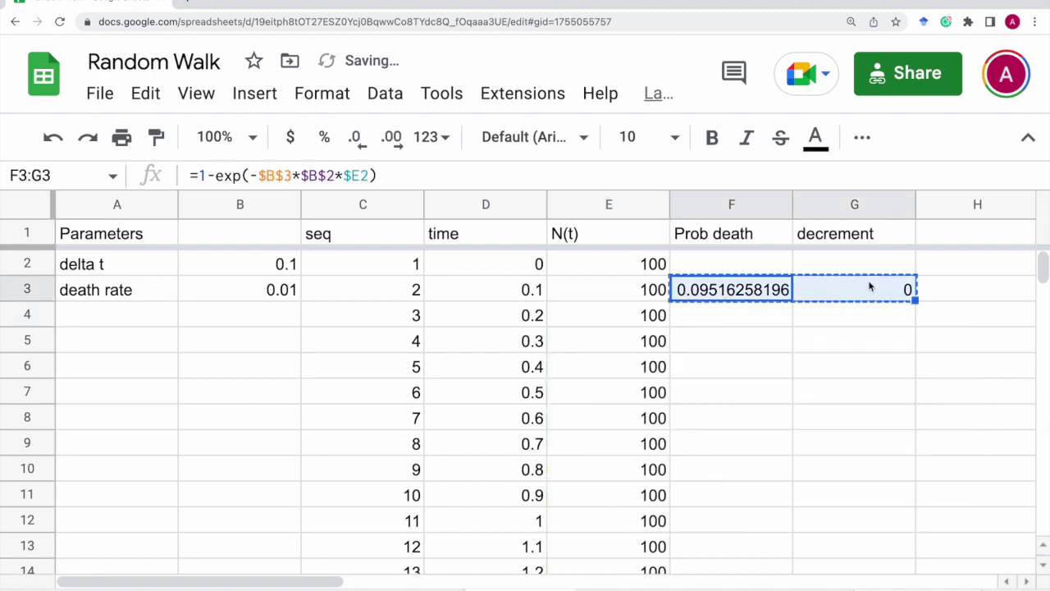
click(739, 324)
scroll(738, 500, down, 20)
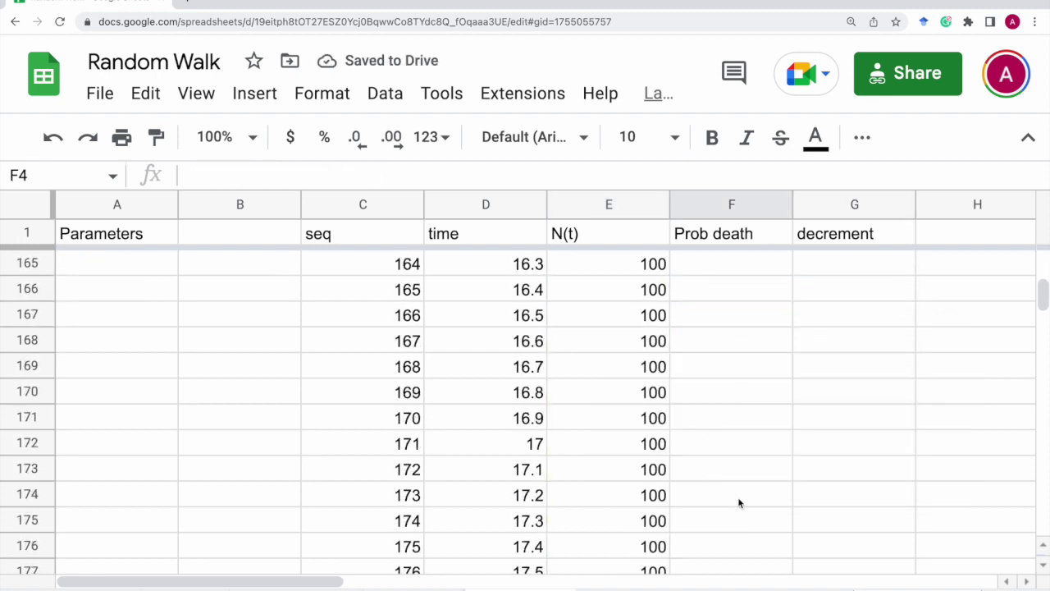
scroll(738, 503, down, 20)
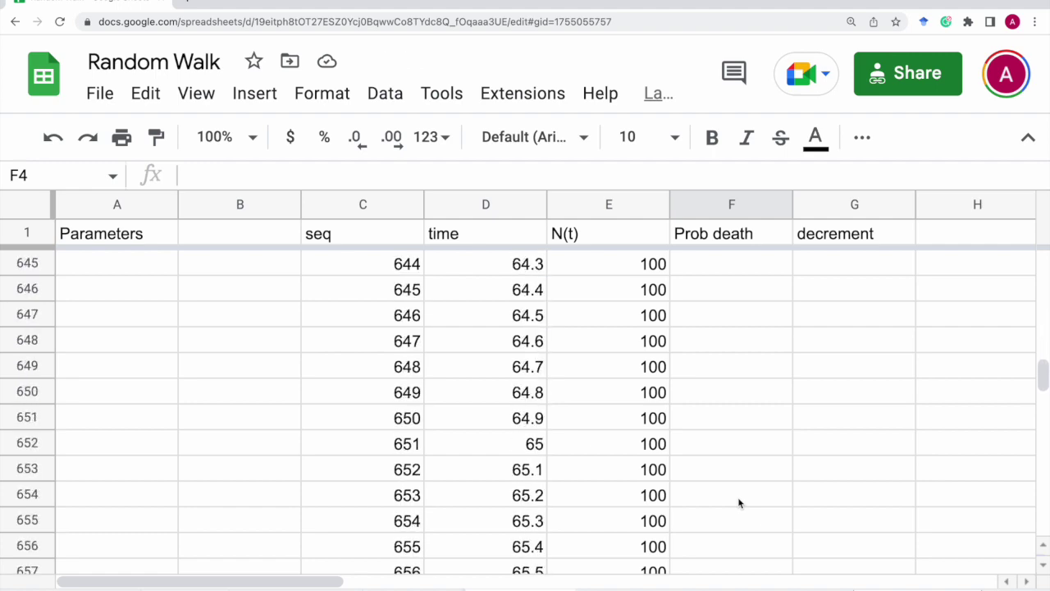
scroll(739, 503, down, 20)
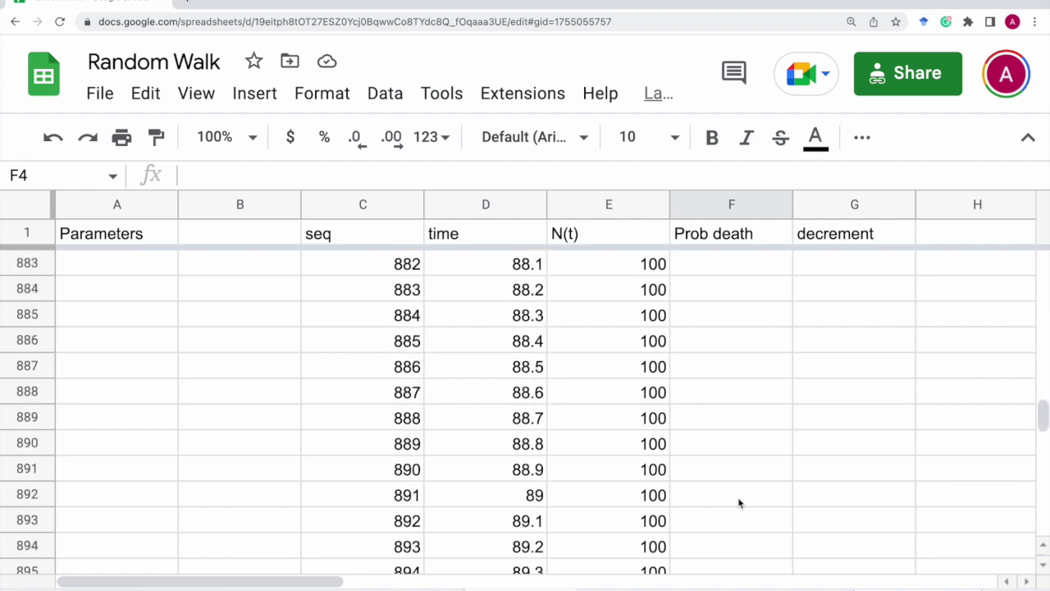
scroll(738, 504, down, 18)
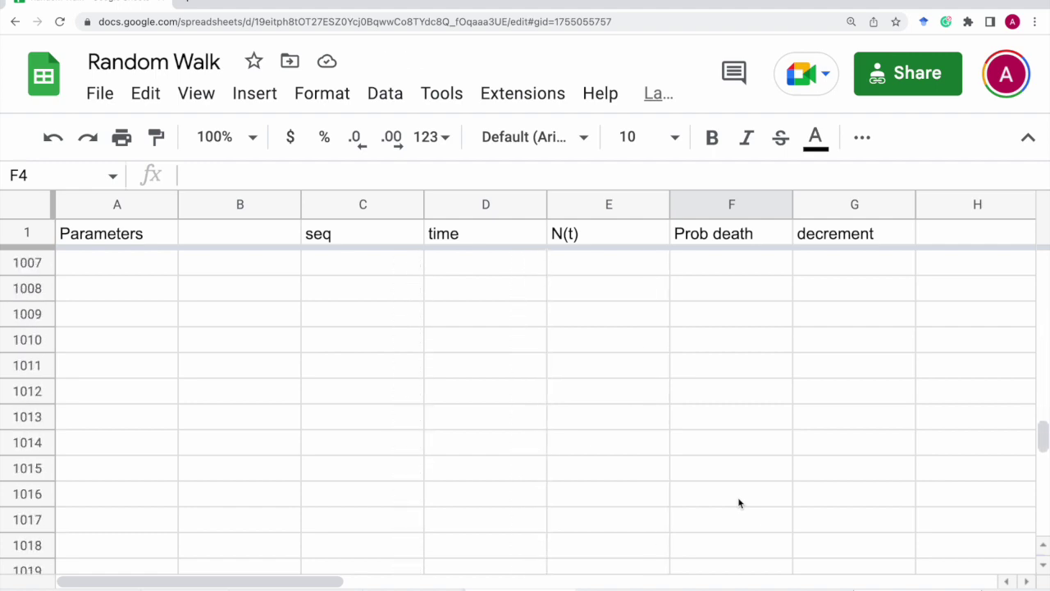
scroll(739, 503, up, 3)
shift+click(716, 364)
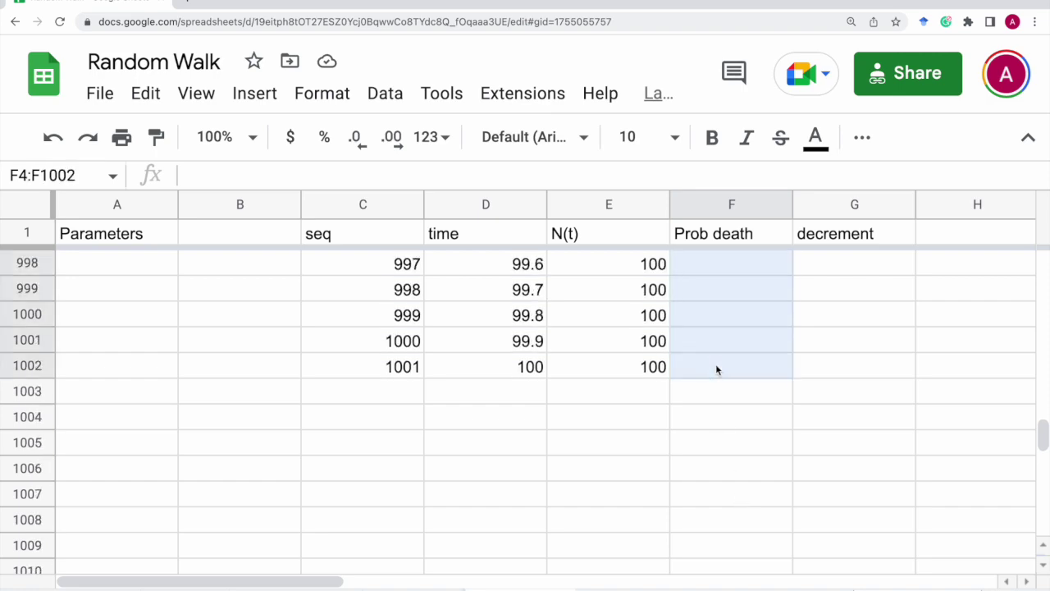
key(ctrl+v)
Insert a chart based on the time and N(t) columns, D and E.
scroll(716, 367, up, 20)
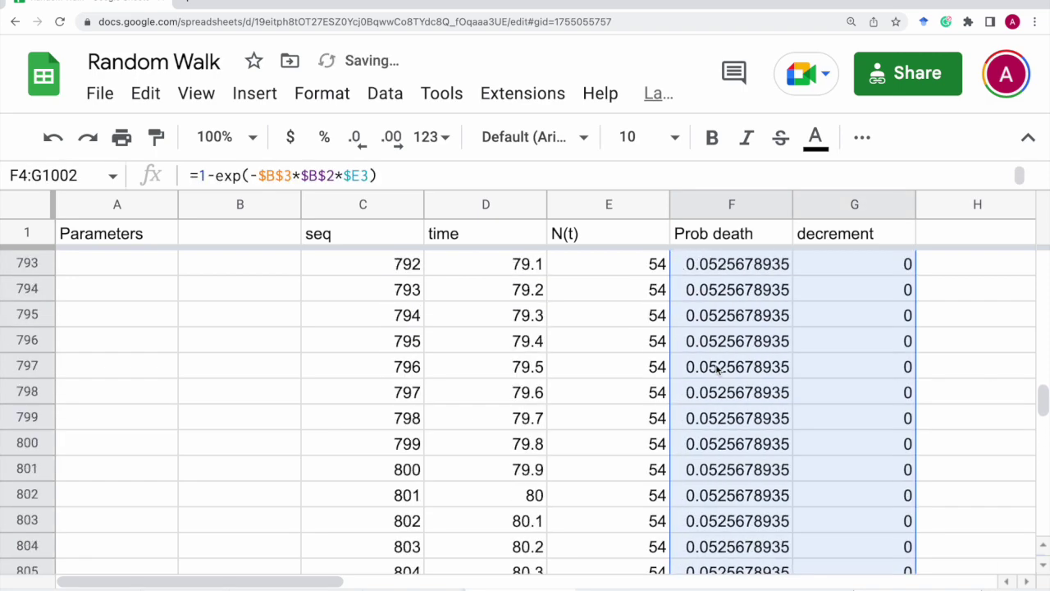
scroll(715, 366, up, 20)
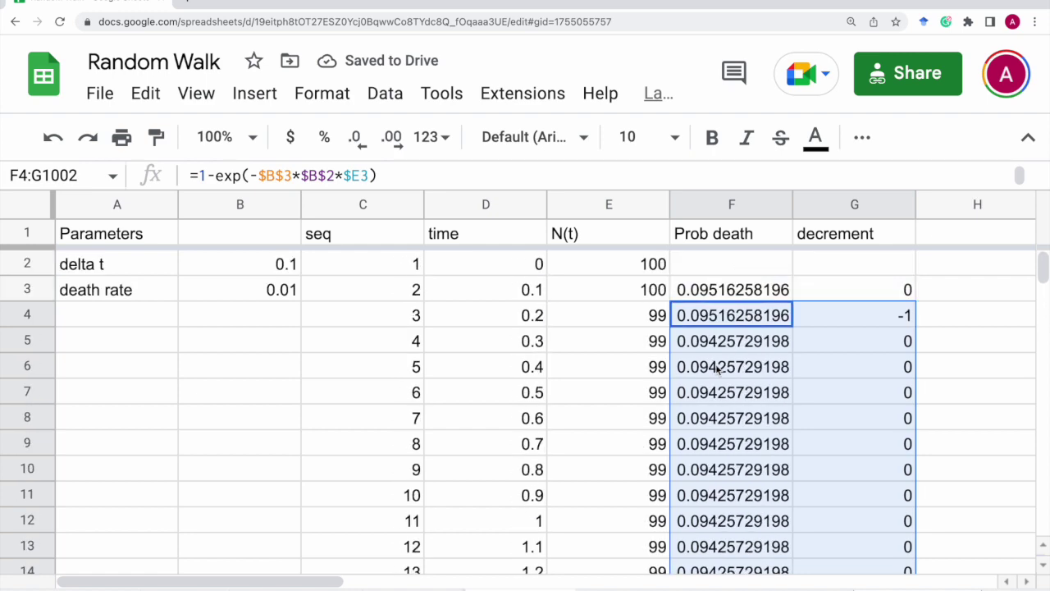
key(super+minus)
key(super+minus)
key(super+minus)
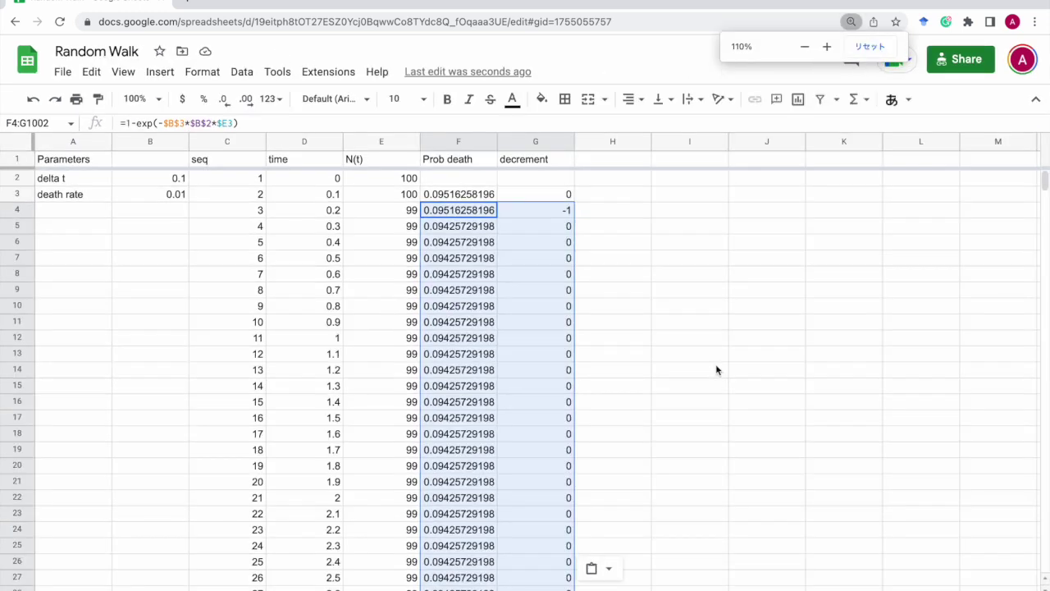
click(470, 242)
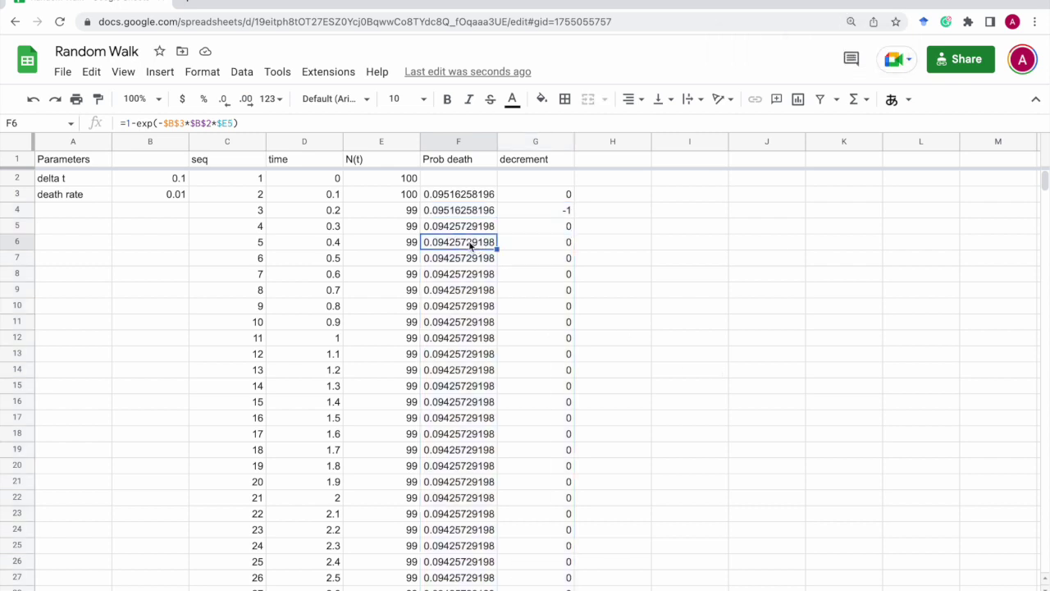
click(317, 141)
shift+click(366, 145)
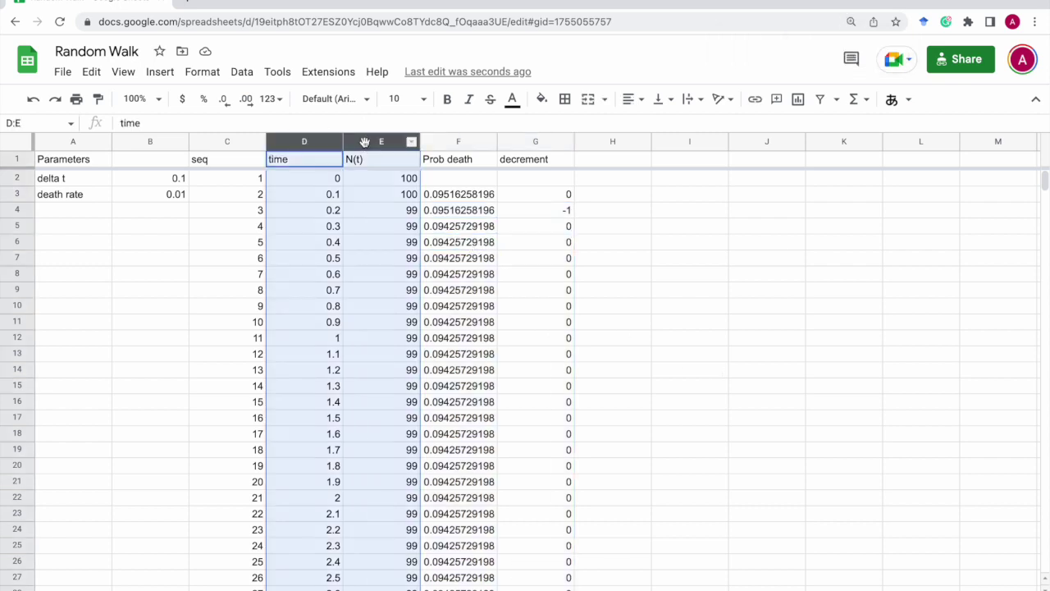
click(797, 99)
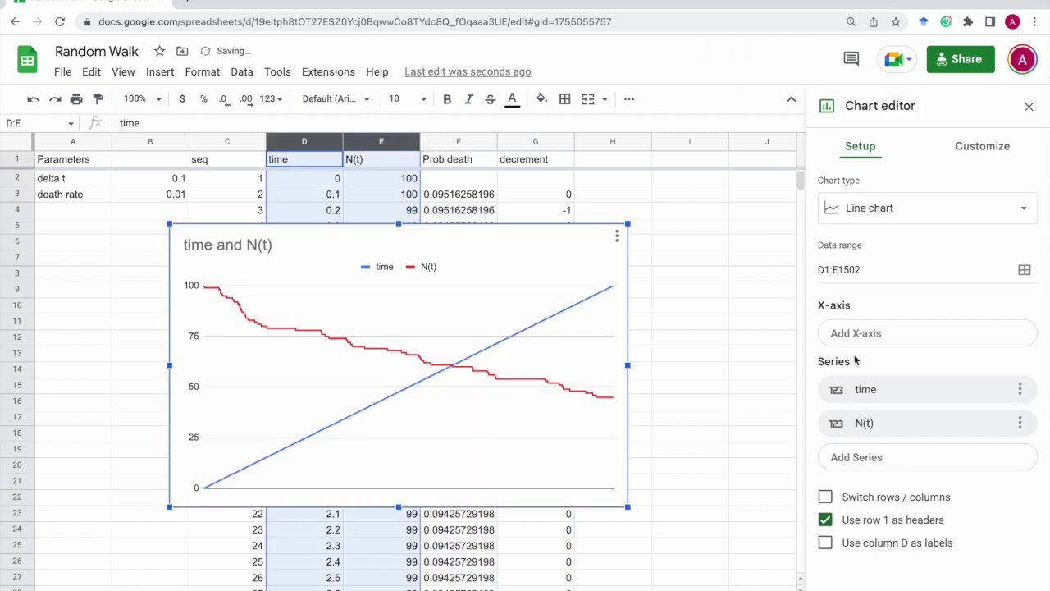
Set time as the chart's X-axis and remove the time series so that only N(t) is plotted.
click(876, 345)
click(860, 402)
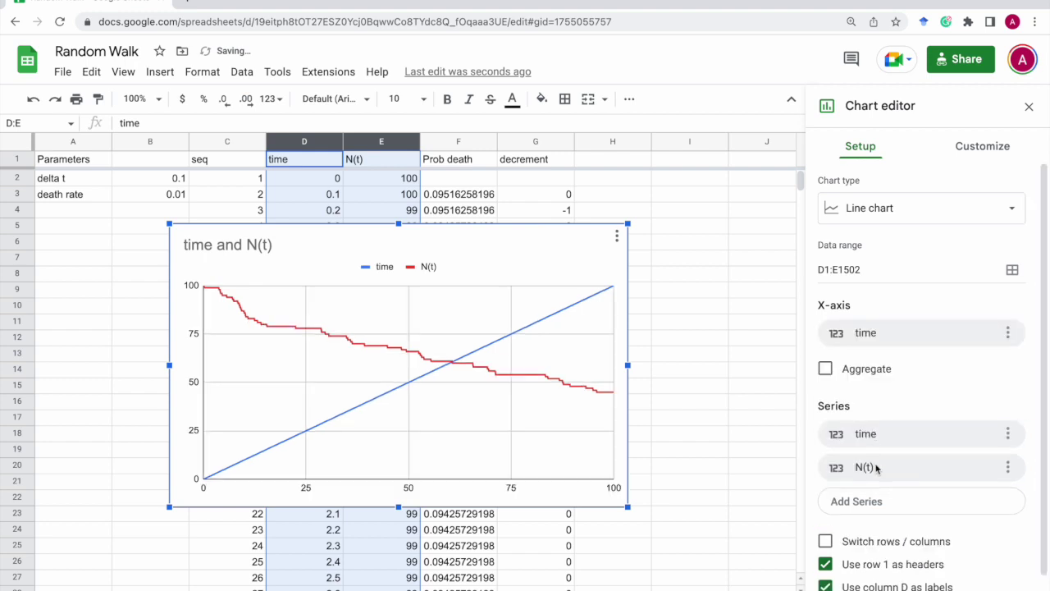
click(1001, 433)
click(952, 466)
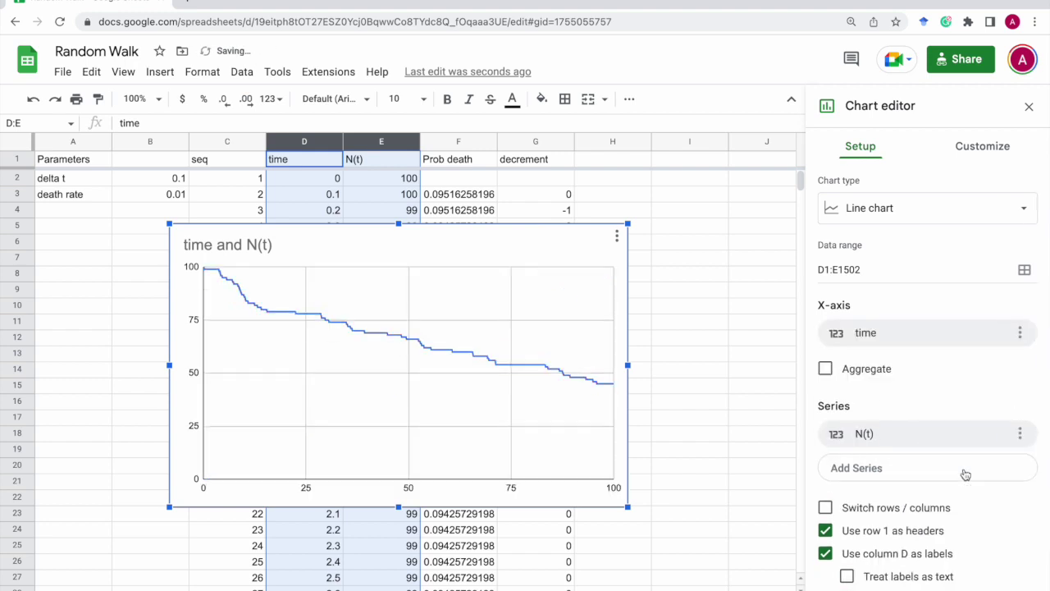
Close the chart editor and move the chart clear of the seq and time columns, over columns E to K.
click(1030, 106)
click(459, 244)
drag(400, 242, 640, 248)
Recalculate the random simulation several times by repeatedly clearing the empty cell A4, and compare the resulting N(t) curves.
click(72, 213)
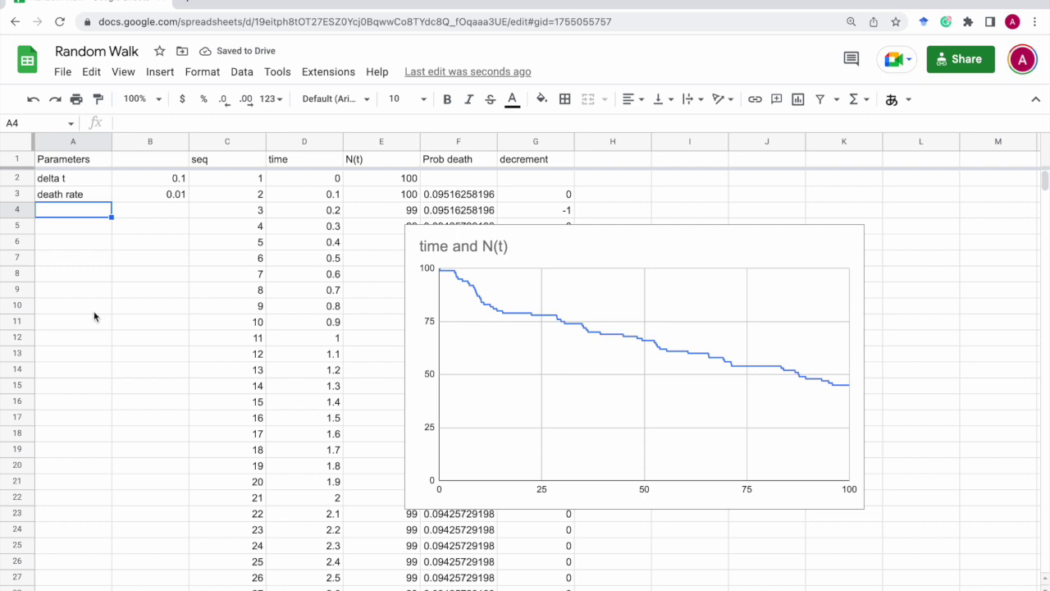
key(Delete)
key(Delete)
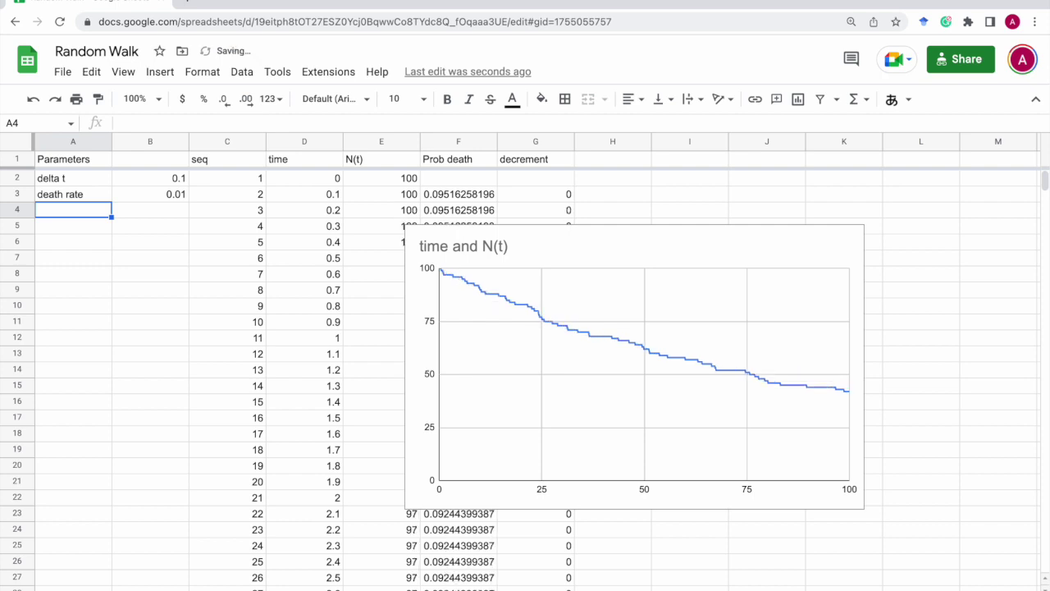
key(Delete)
key(Delete)
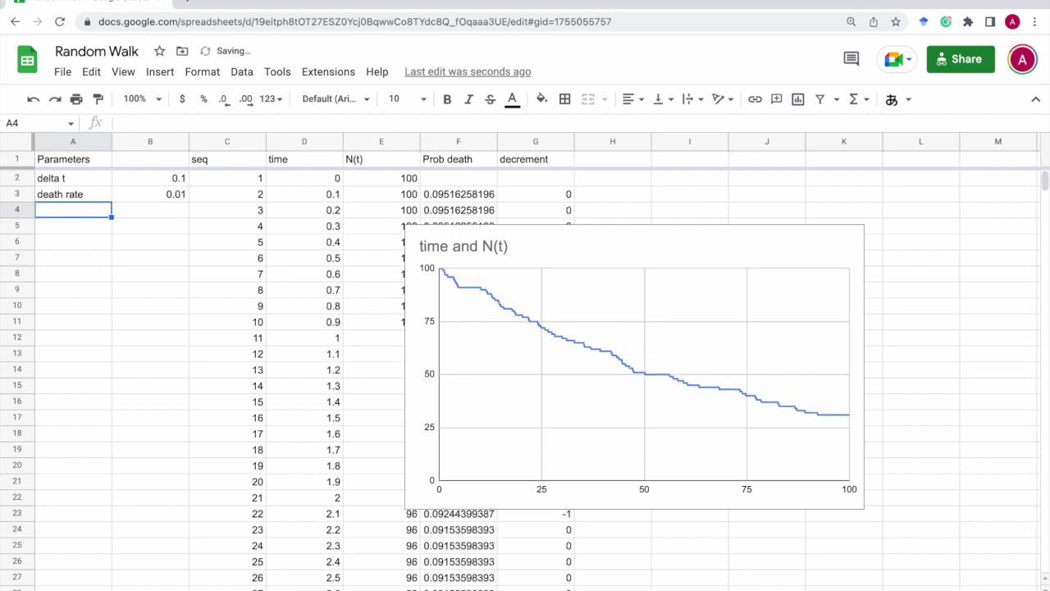
Generate three more random runs by clearing the empty cell A4 again, and compare the charted N(t) curves.
key(Delete)
key(Delete)
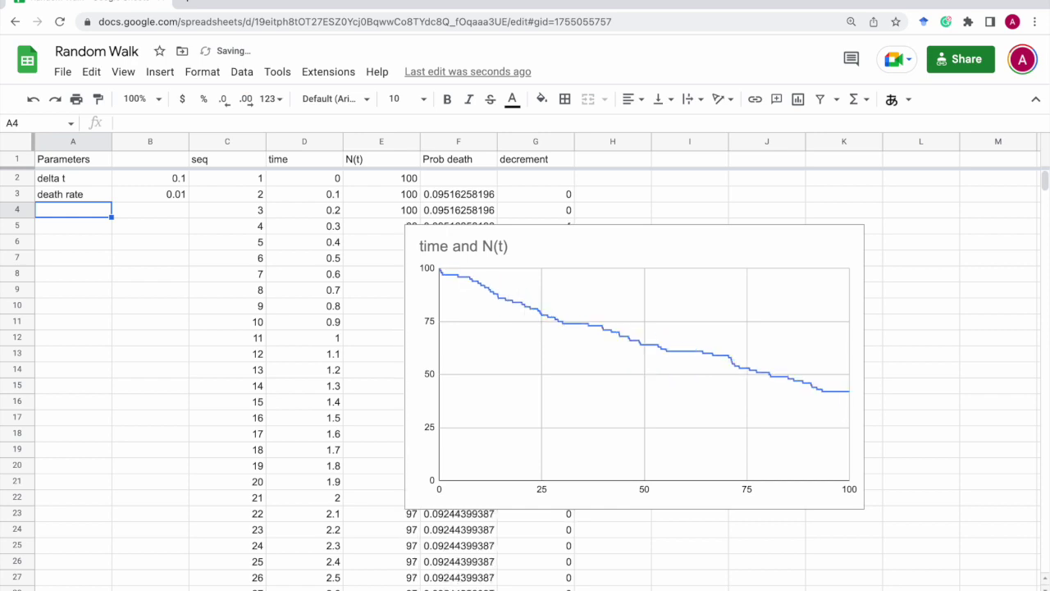
key(Delete)
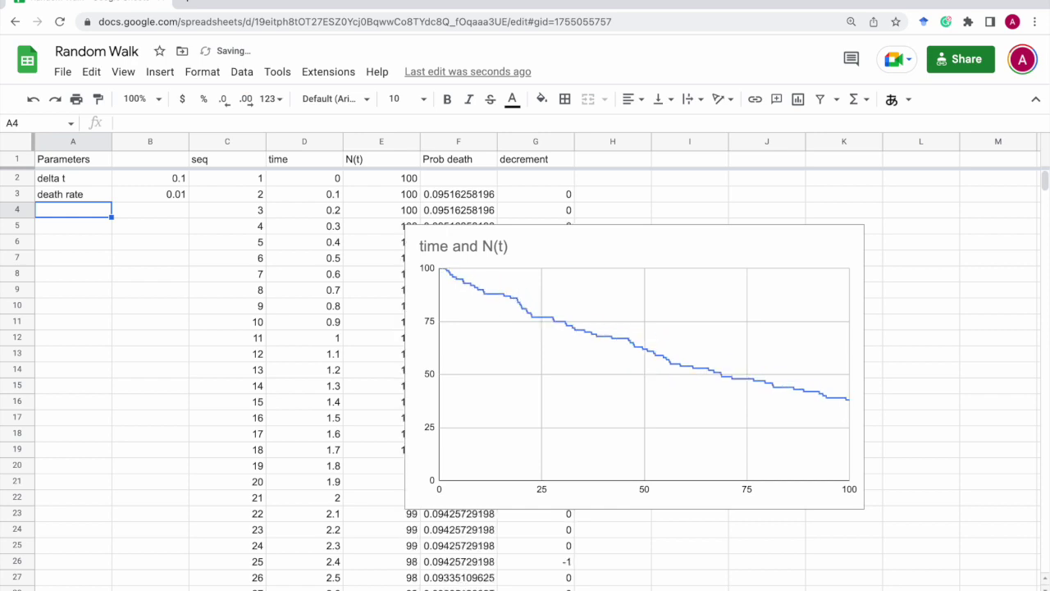
Set the death rate in cell B3 to 0.05 to rerun the simulation with faster mortality.
click(158, 195)
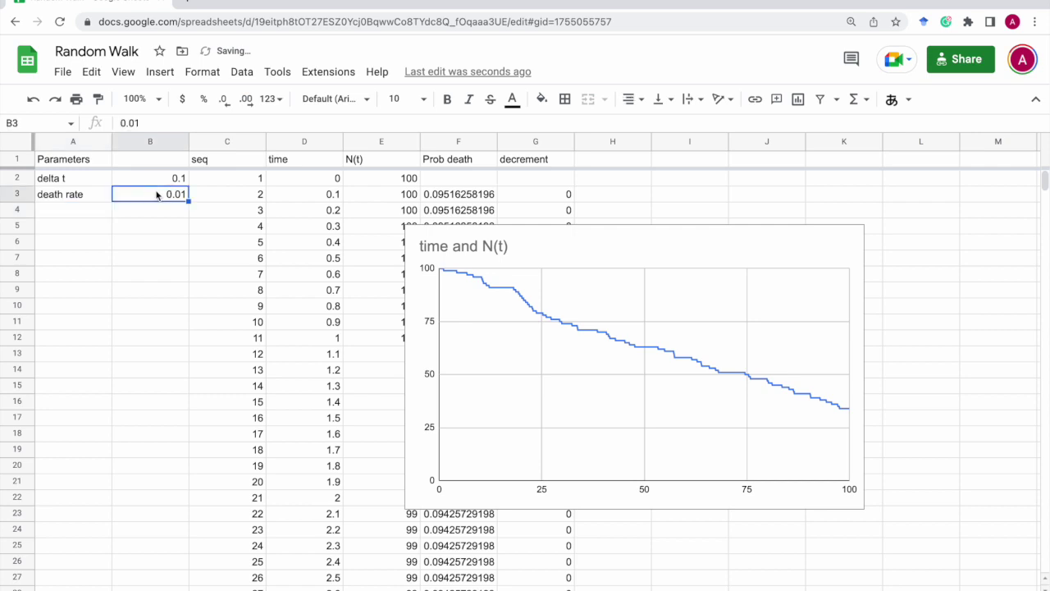
text(0.1)
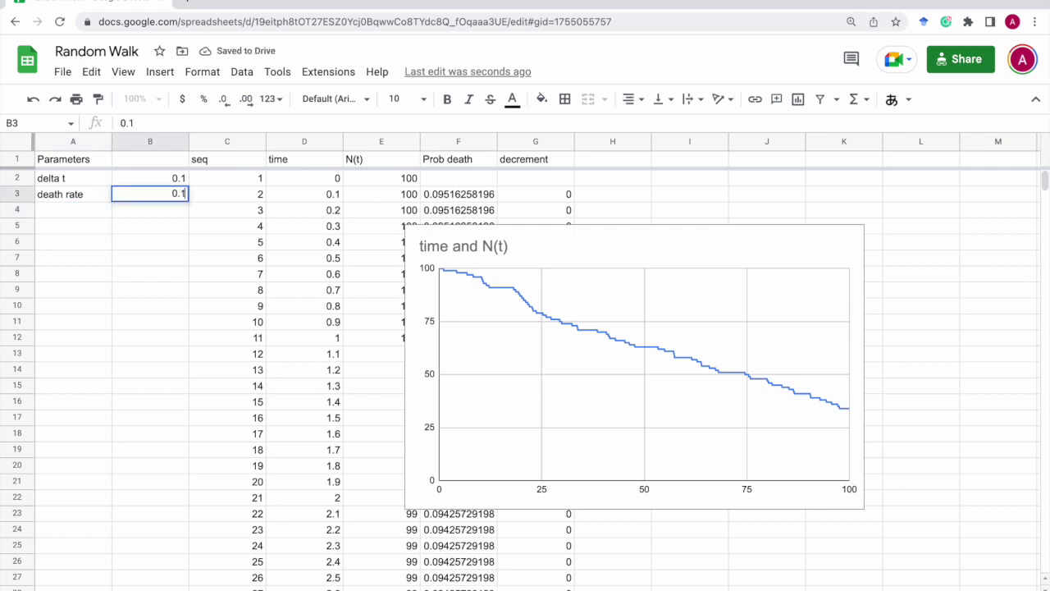
key(BackSpace)
text(05)
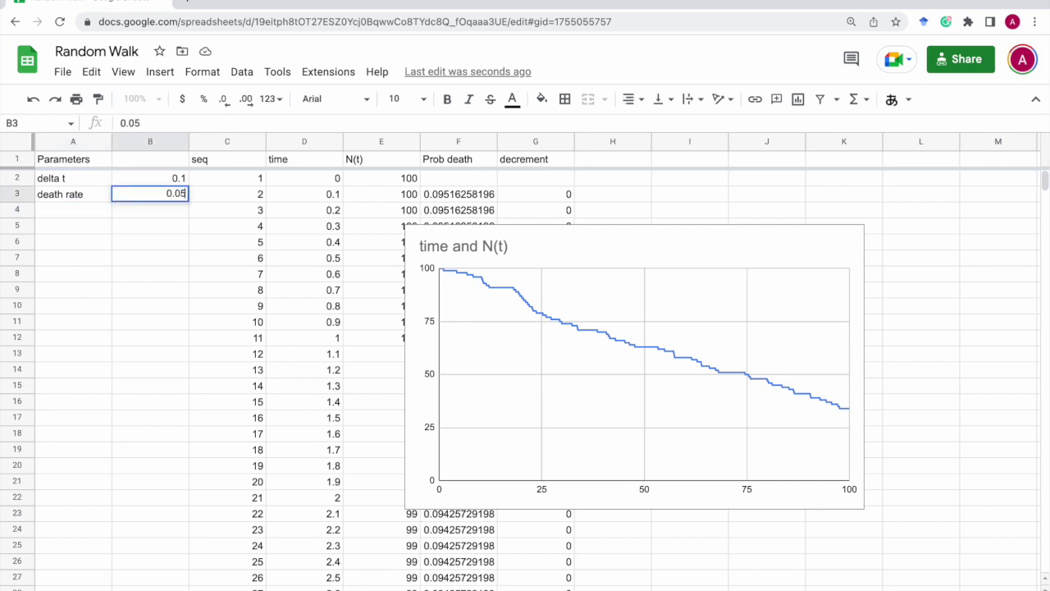
key(Return)
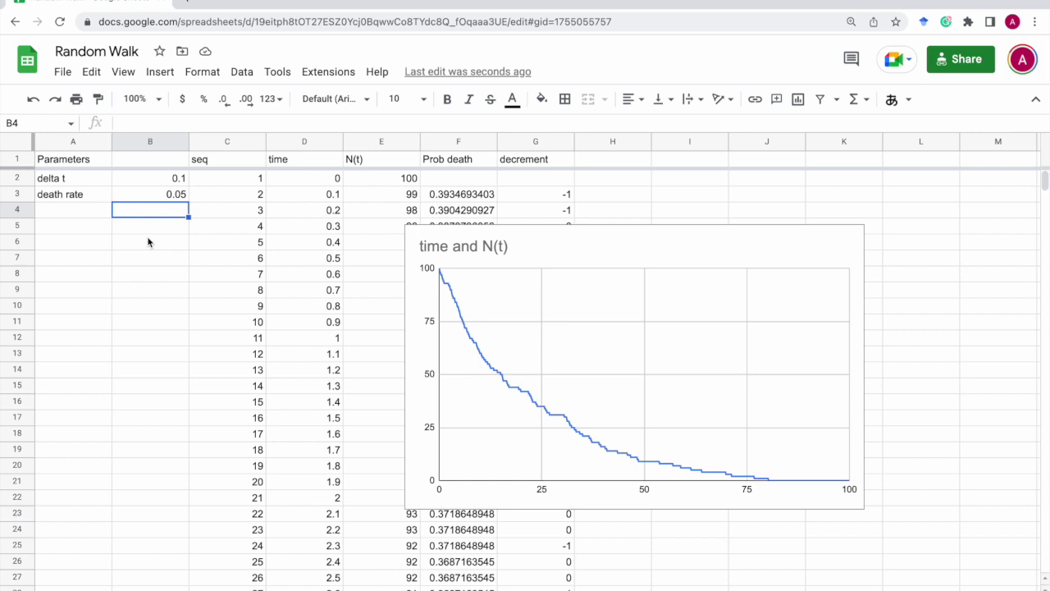
Set the death rate in cell B3 to 0.1 to rerun the simulation with an even higher rate.
key(Up)
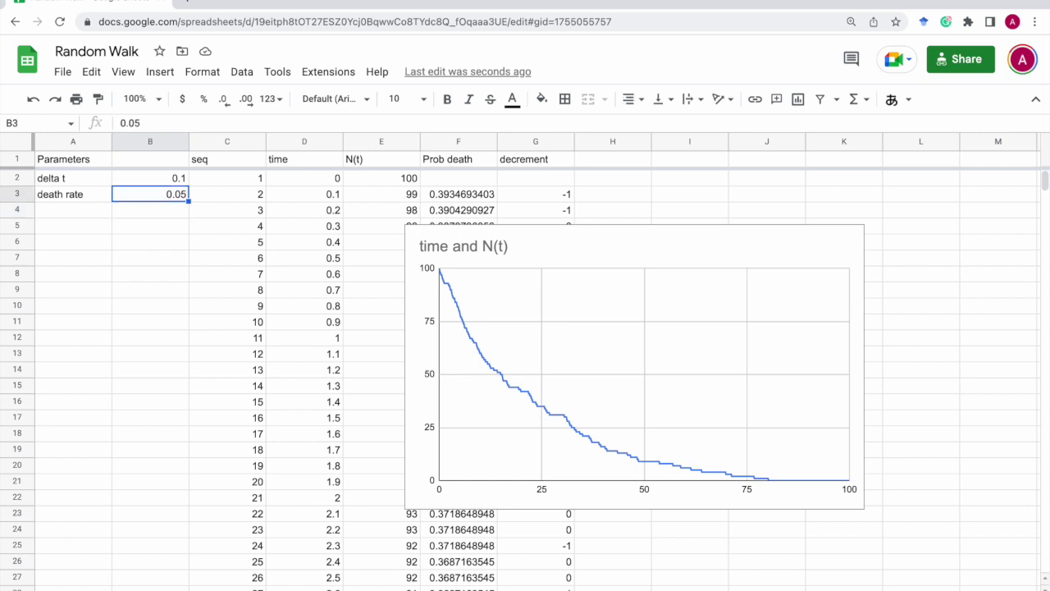
text(0.1)
key(Return)
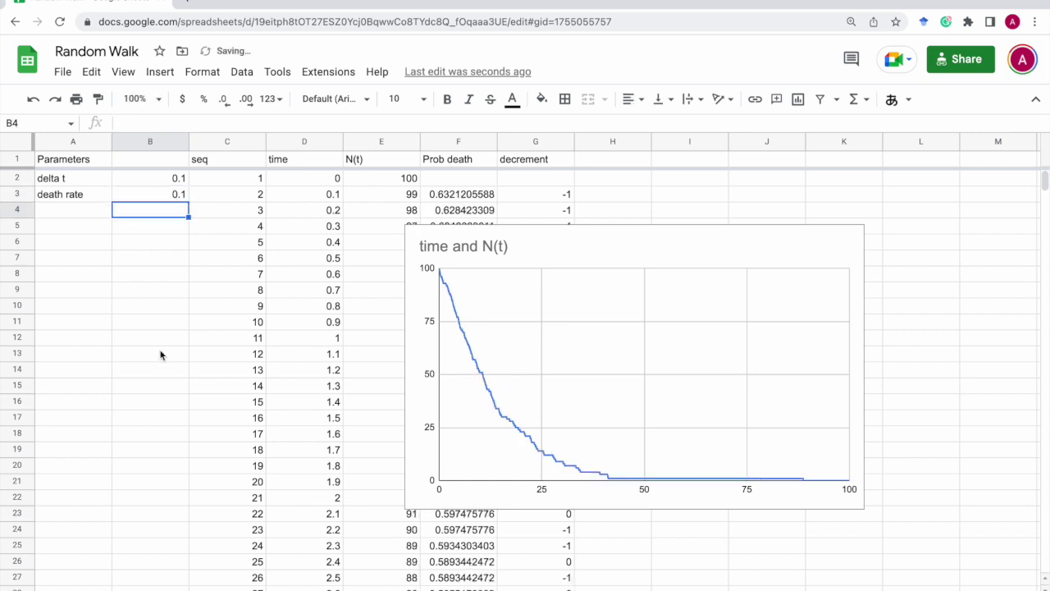